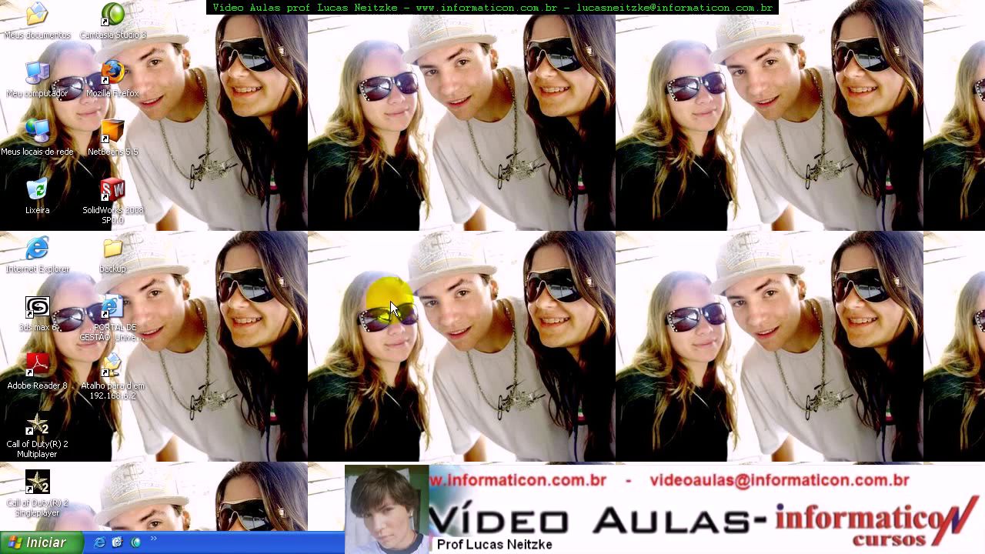
# Step: Launch Microsoft Word from the Iniciar menu to get a blank Documento1
pyautogui.click(35, 542)
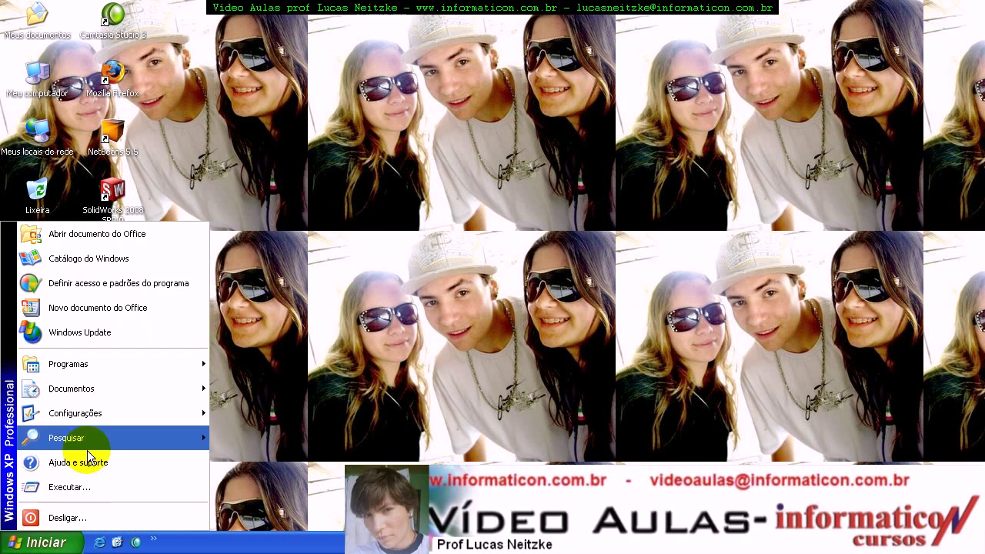
pyautogui.moveTo(67, 364)
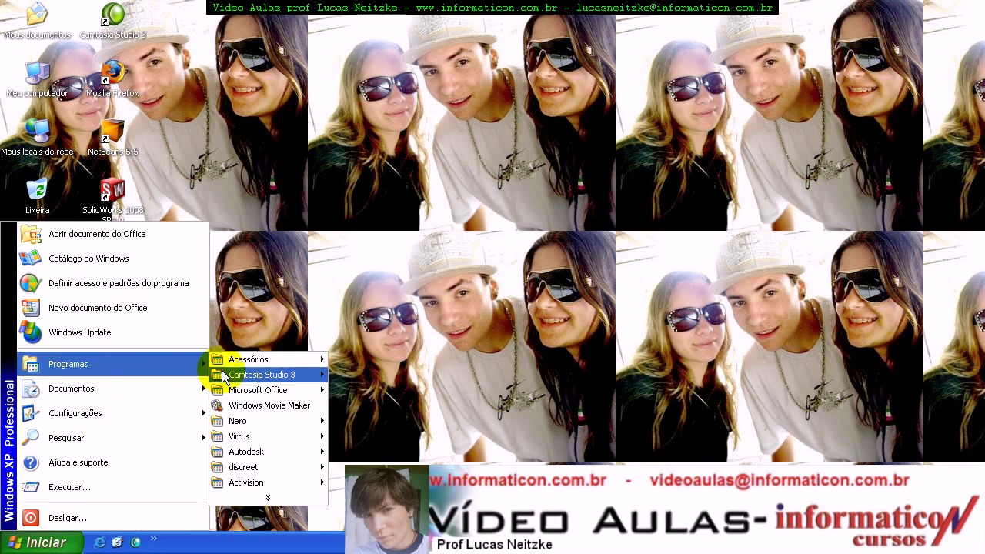
pyautogui.moveTo(257, 390)
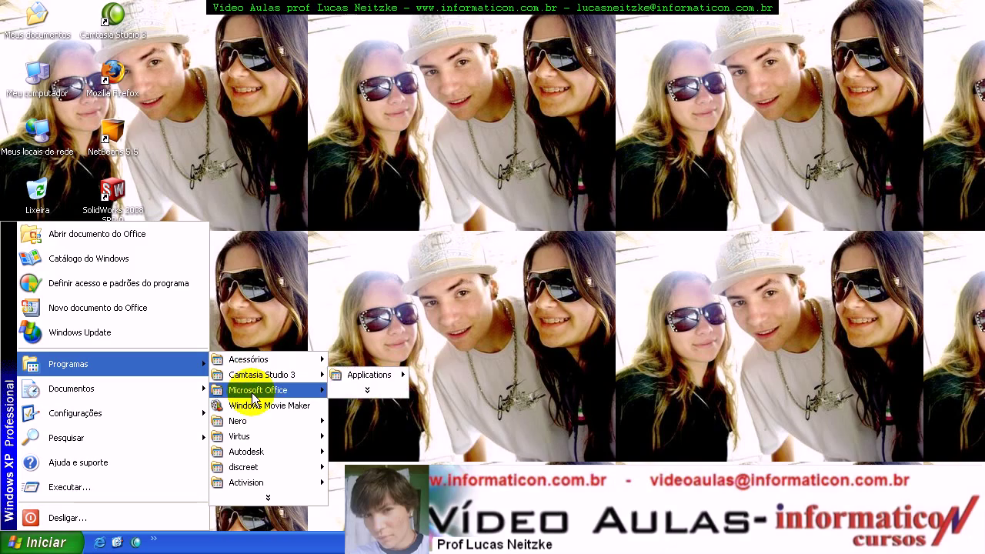
pyautogui.click(367, 392)
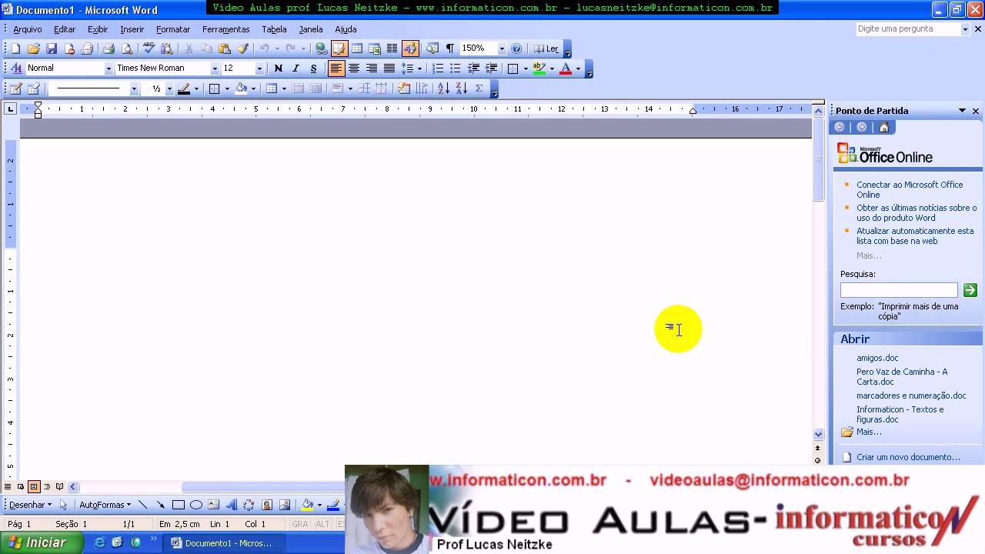
# Step: Close the Ponto de Partida task pane and put the cursor on the blank page
pyautogui.click(975, 111)
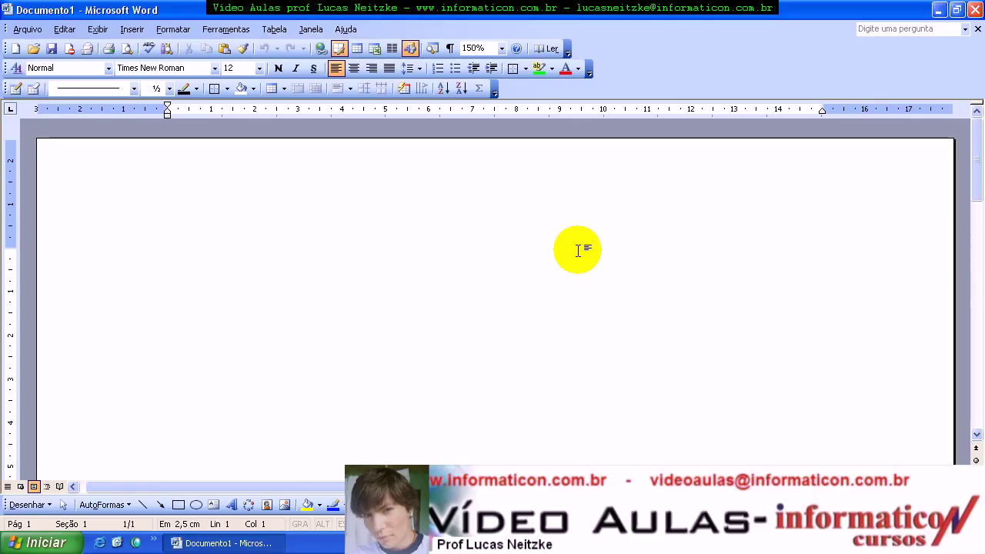
pyautogui.click(258, 280)
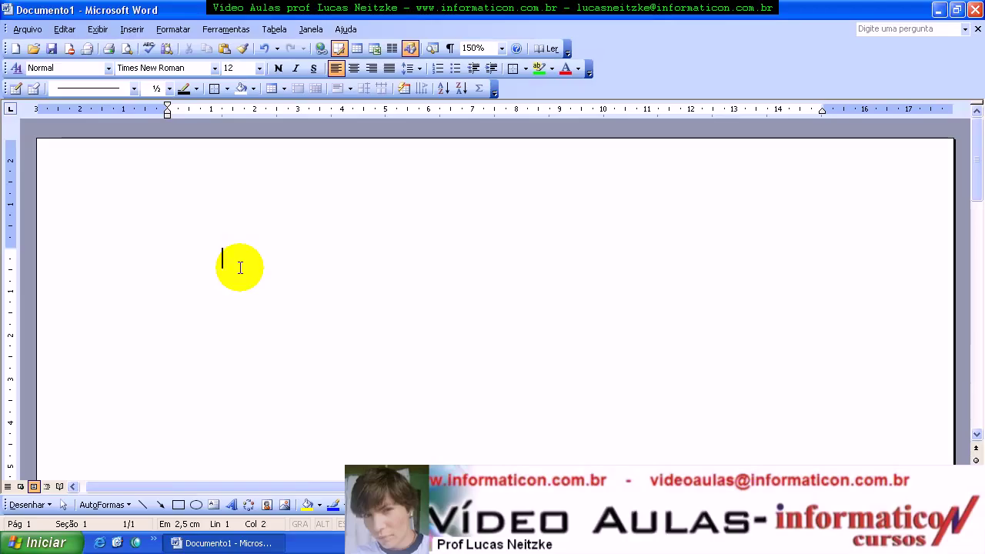
pyautogui.press('Tab')
pyautogui.press('Tab')
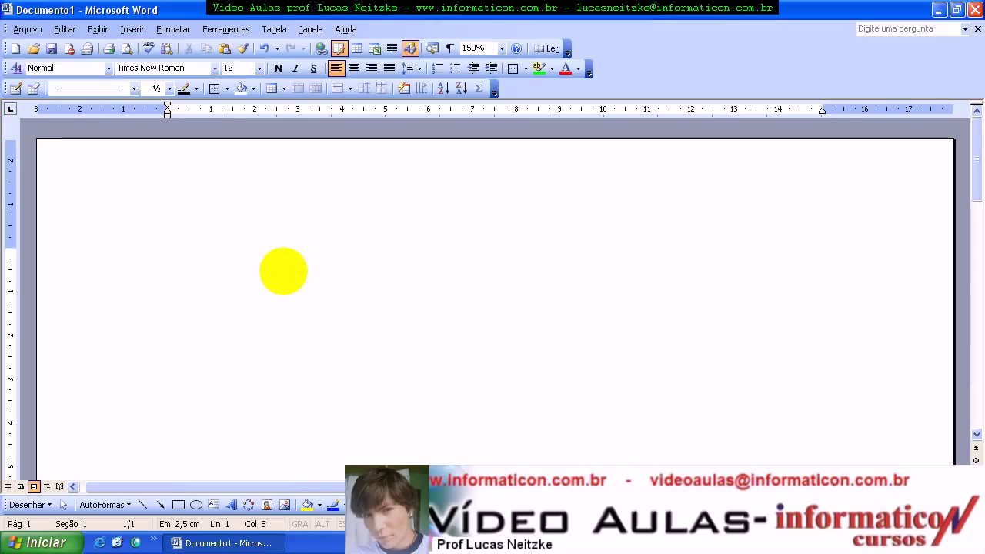
pyautogui.press('Tab')
pyautogui.press('Tab')
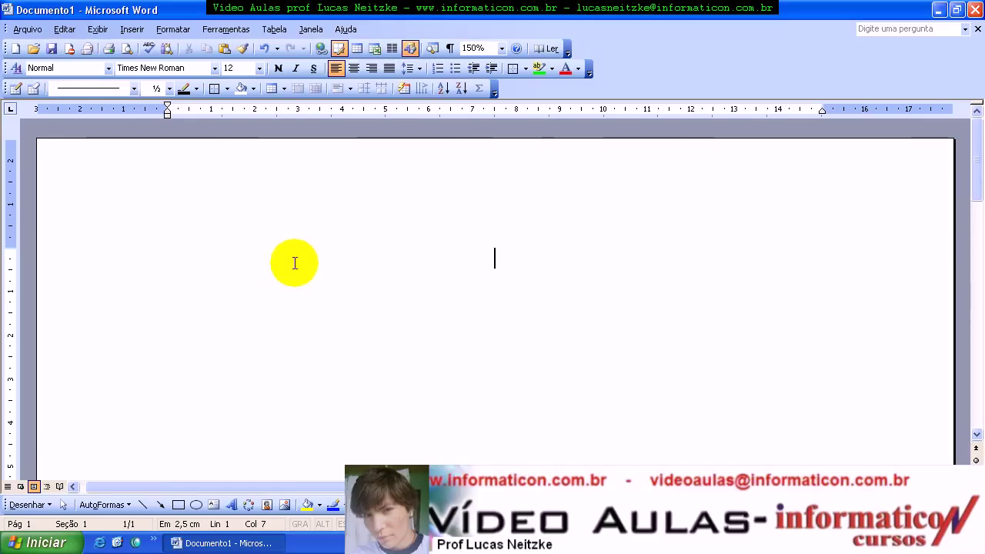
pyautogui.press('Tab')
pyautogui.press('Tab')
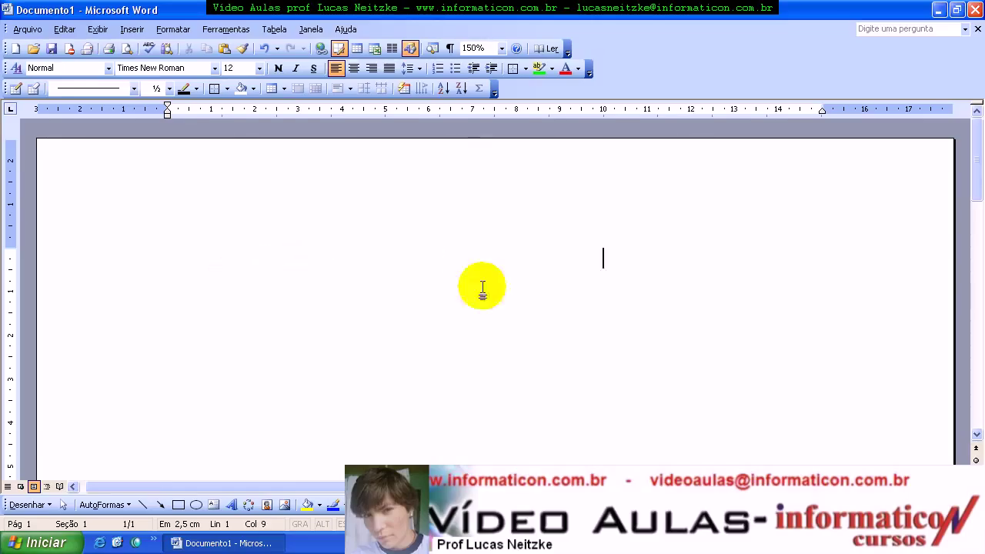
pyautogui.press('Tab')
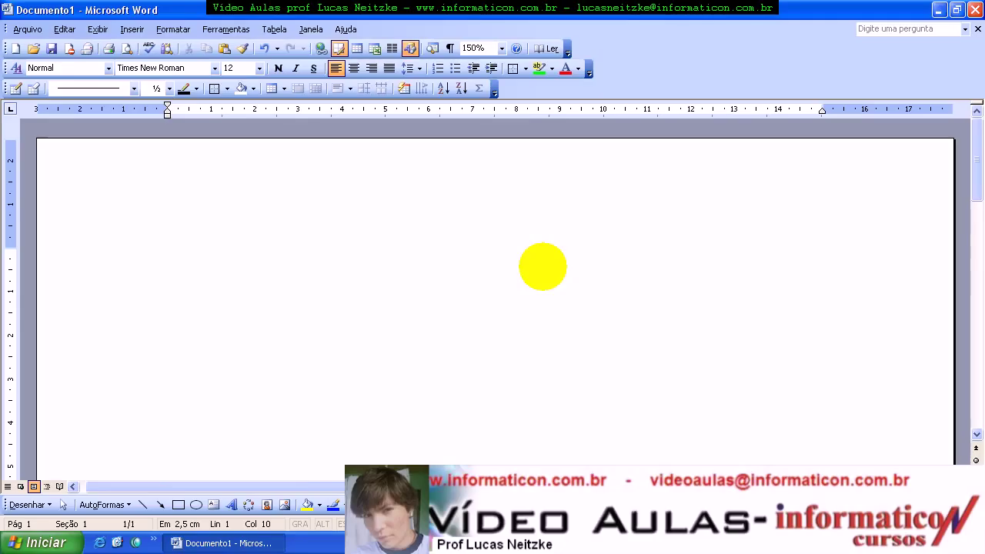
pyautogui.press('BackSpace')
pyautogui.press('BackSpace')
pyautogui.press('BackSpace')
pyautogui.press('BackSpace')
pyautogui.press('BackSpace')
pyautogui.press('BackSpace')
pyautogui.press('BackSpace')
pyautogui.press('BackSpace')
pyautogui.press('BackSpace')
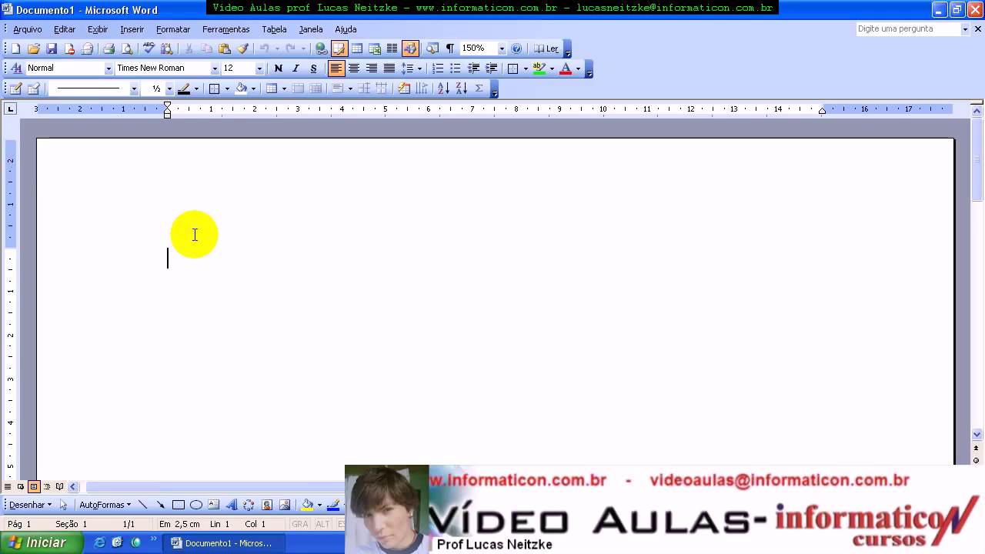
pyautogui.write('pratos')
pyautogui.press('Tab')
pyautogui.press('Tab')
pyautogui.press('Tab')
pyautogui.press('Tab')
pyautogui.press('BackSpace')
pyautogui.press('BackSpace')
pyautogui.press('BackSpace')
pyautogui.press('Tab')
pyautogui.press('Tab')
pyautogui.press('Tab')
pyautogui.press('BackSpace')
pyautogui.press('BackSpace')
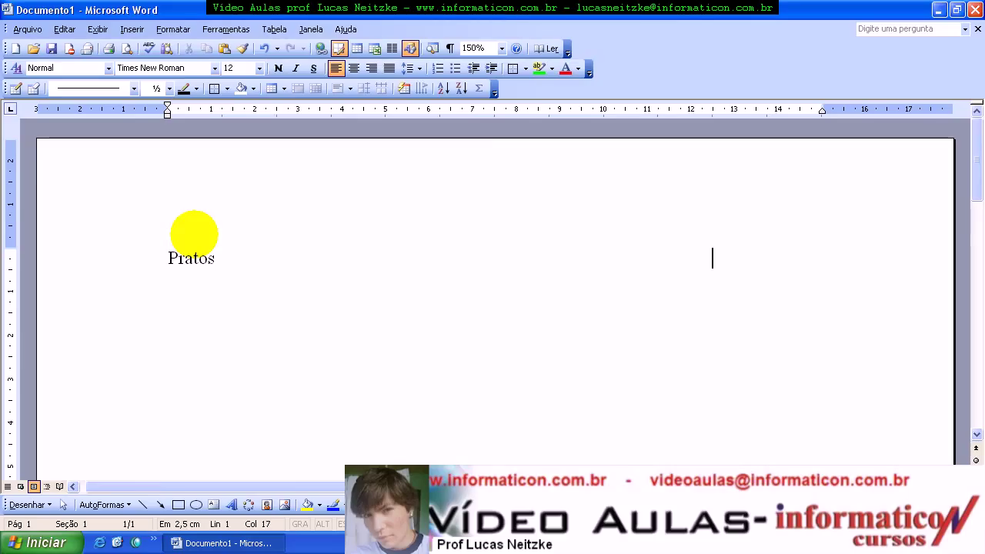
pyautogui.write('valores')
pyautogui.press('Return')
pyautogui.write('alsdkaskjdaksj')
pyautogui.press('Tab')
pyautogui.press('Tab')
pyautogui.press('Tab')
pyautogui.press('Tab')
pyautogui.press('Tab')
pyautogui.press('Tab')
pyautogui.press('Tab')
pyautogui.press('Tab')
pyautogui.write('akdaskdajsdka')
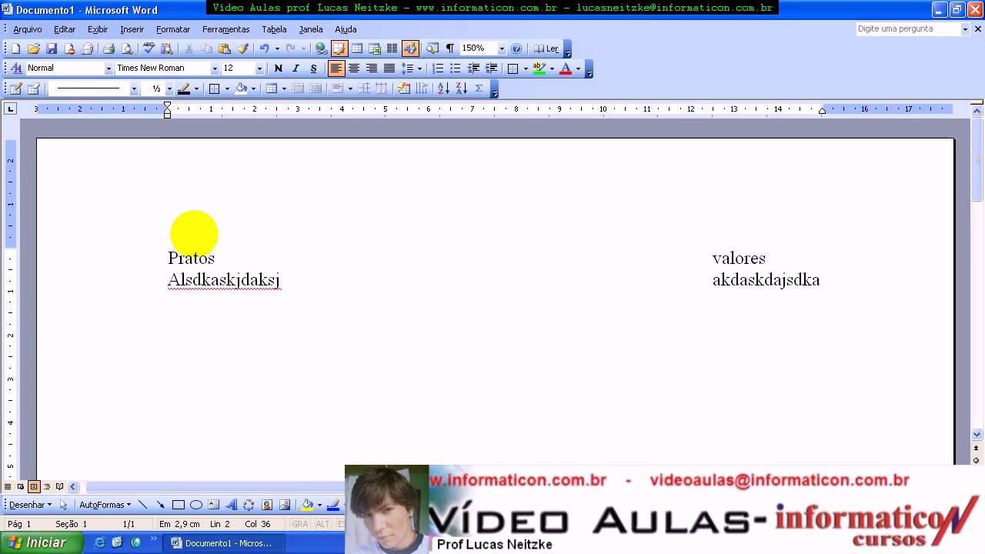
pyautogui.press('Left')
pyautogui.press('Left')
pyautogui.press('Left')
pyautogui.press('Left')
pyautogui.press('Left')
pyautogui.press('Left')
pyautogui.press('Right')
pyautogui.press('Right')
pyautogui.press('Right')
pyautogui.press('Right')
pyautogui.press('Right')
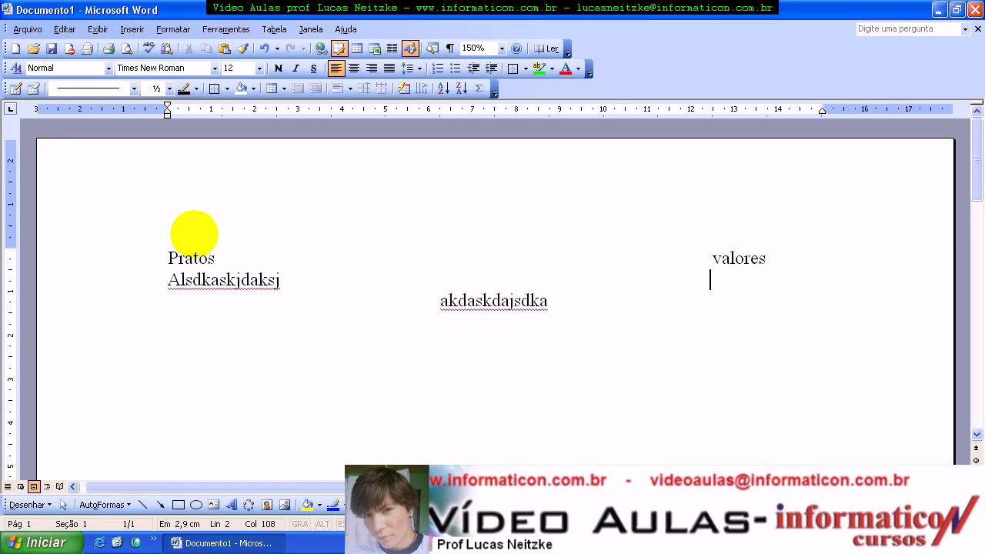
pyautogui.hotkey('ctrl', 'a')
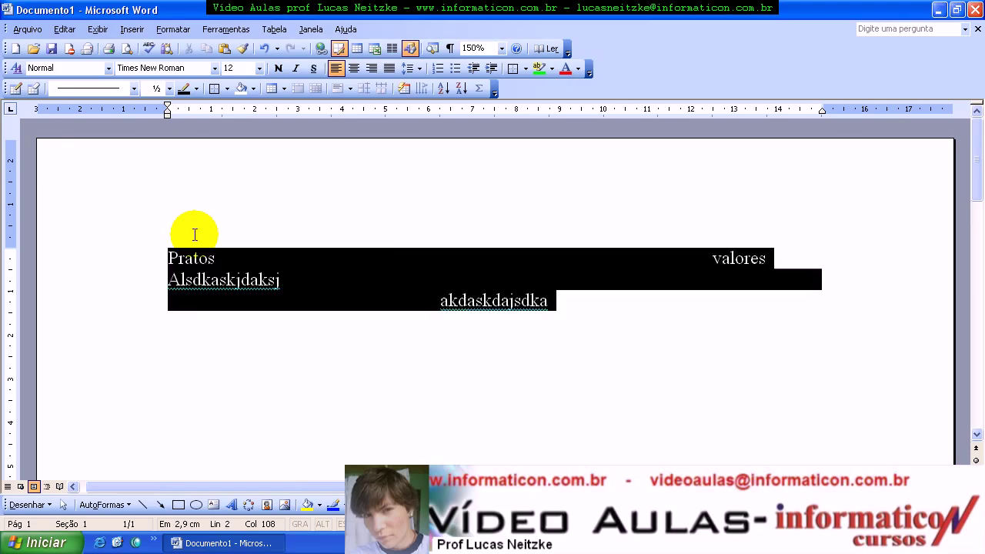
pyautogui.press('Delete')
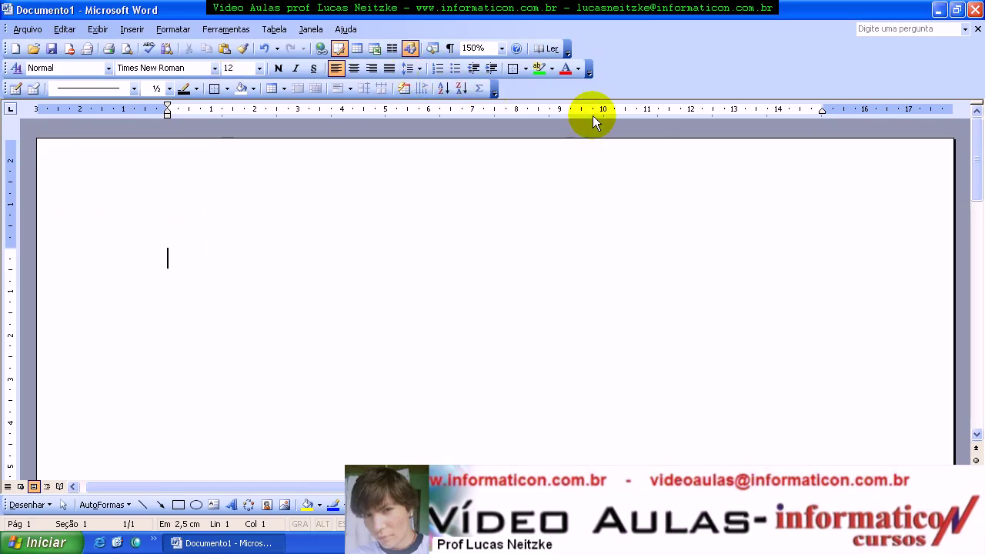
# Step: Set a left tab stop near 11 cm and type the heading 'pratos' / 'valor'
pyautogui.click(651, 110)
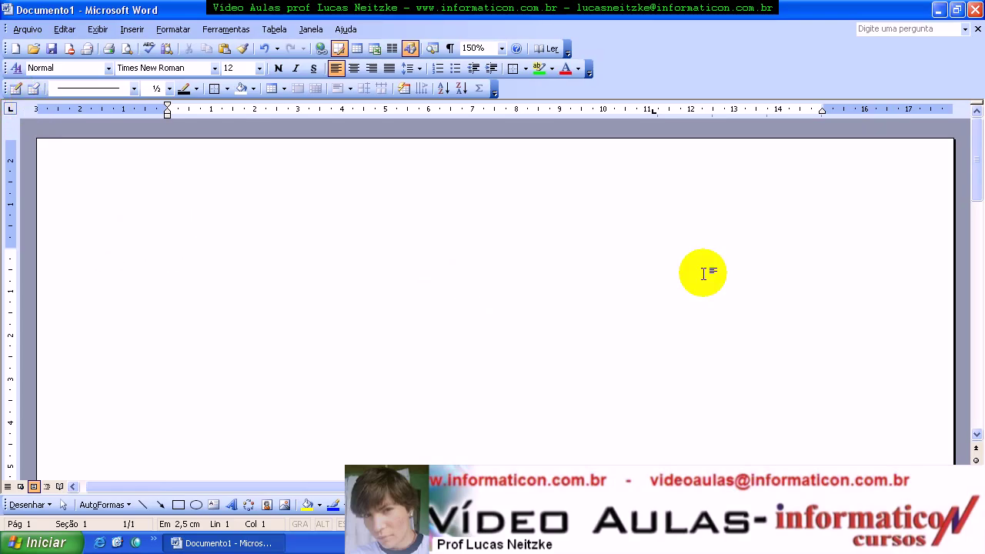
pyautogui.doubleClick(653, 260)
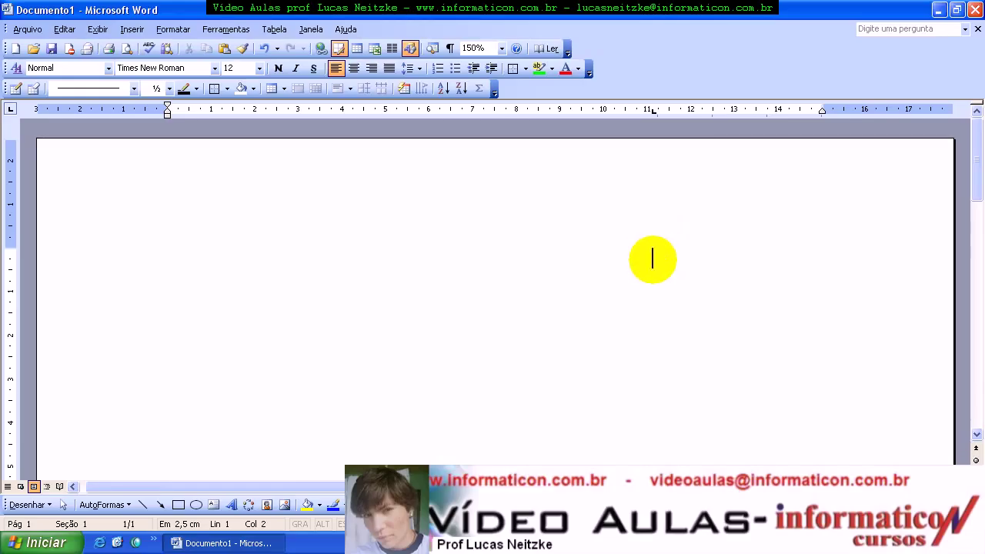
pyautogui.press('BackSpace')
pyautogui.write('pratos')
pyautogui.doubleClick(652, 260)
pyautogui.write('vaos')
pyautogui.press('BackSpace')
pyautogui.press('BackSpace')
pyautogui.write('lor')
# Step: Add a line with 'arroz' and 'R$ 2,50' in the tabbed valor column
pyautogui.press('Return')
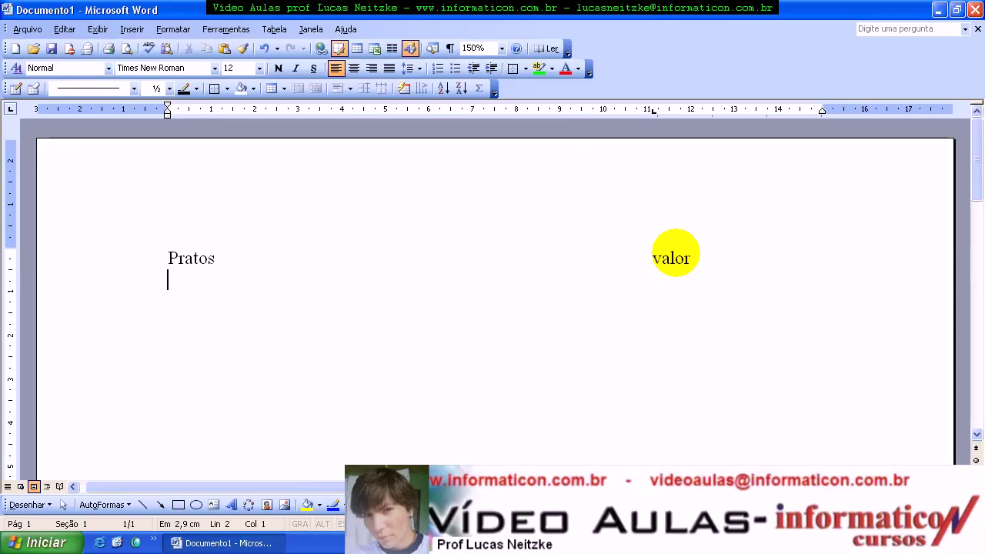
pyautogui.write('arroz')
pyautogui.press('Tab')
pyautogui.write('R$ 2,50')
# Step: Type a test third line, then select all the sample text and delete it
pyautogui.press('Return')
pyautogui.write('alksjdlakjsdka')
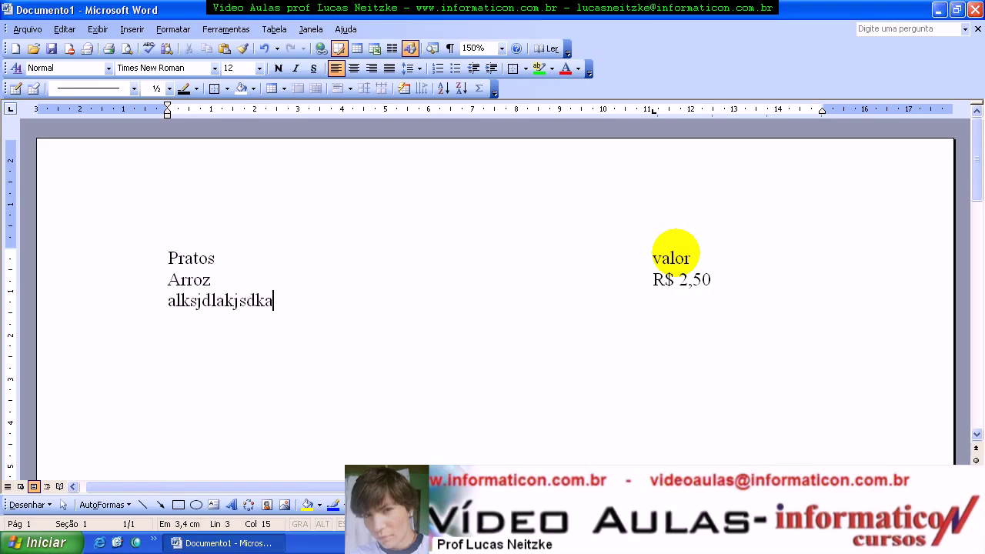
pyautogui.hotkey('ctrl', 'a')
pyautogui.press('Delete')
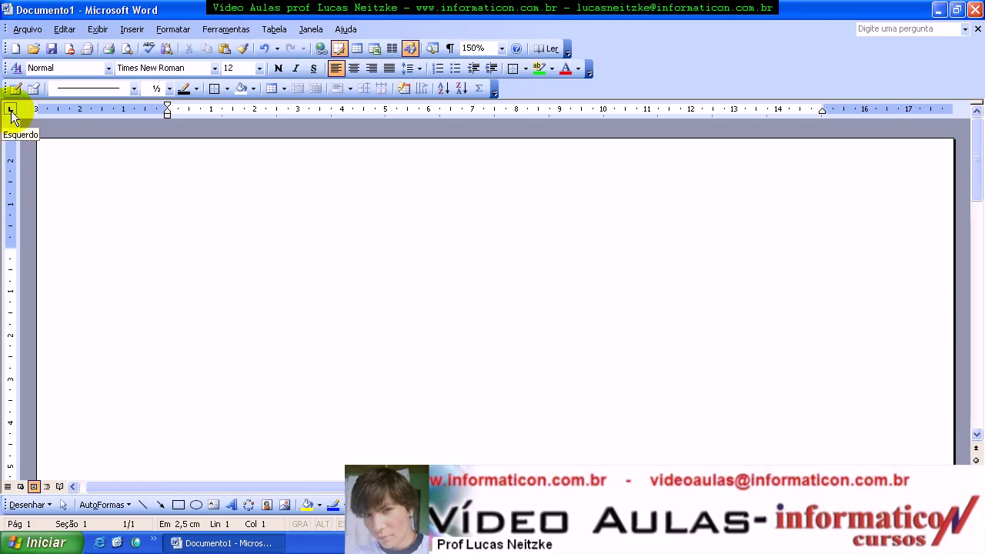
pyautogui.click(10, 114)
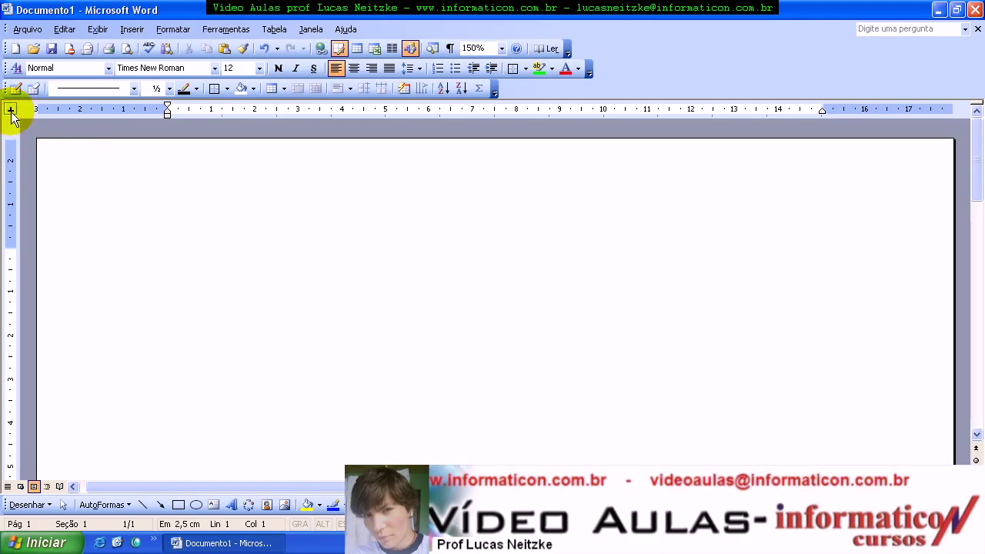
pyautogui.click(11, 114)
pyautogui.click(10, 113)
pyautogui.click(11, 114)
pyautogui.click(11, 113)
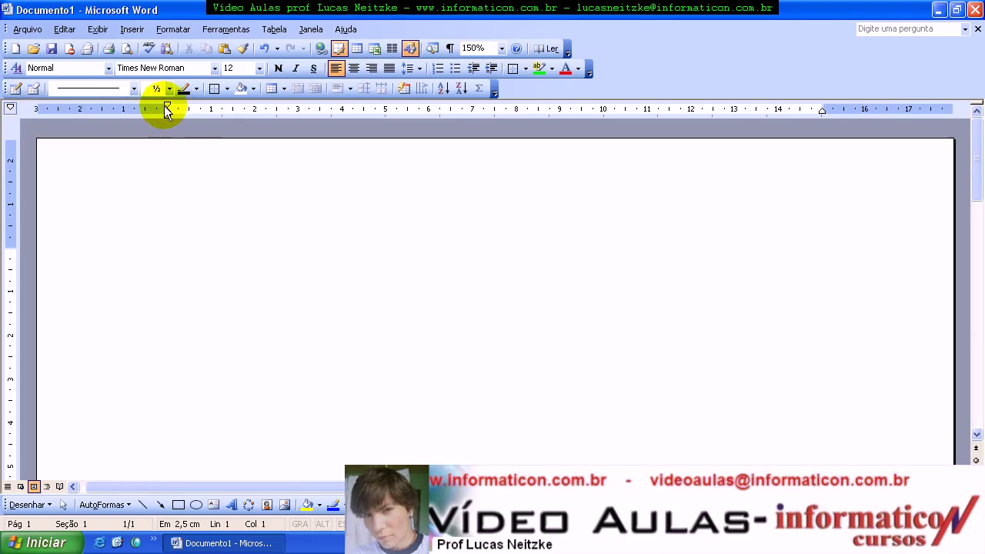
pyautogui.click(12, 111)
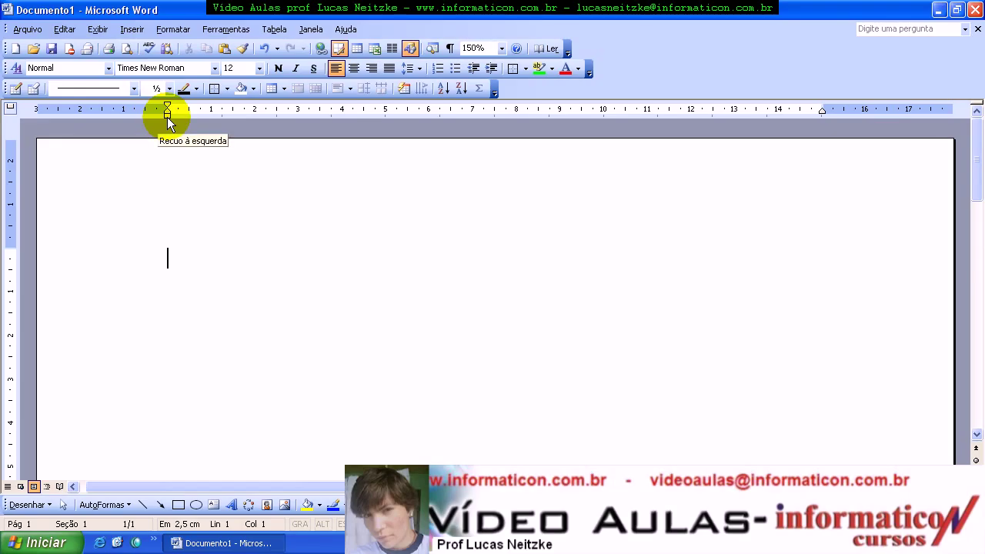
pyautogui.click(12, 110)
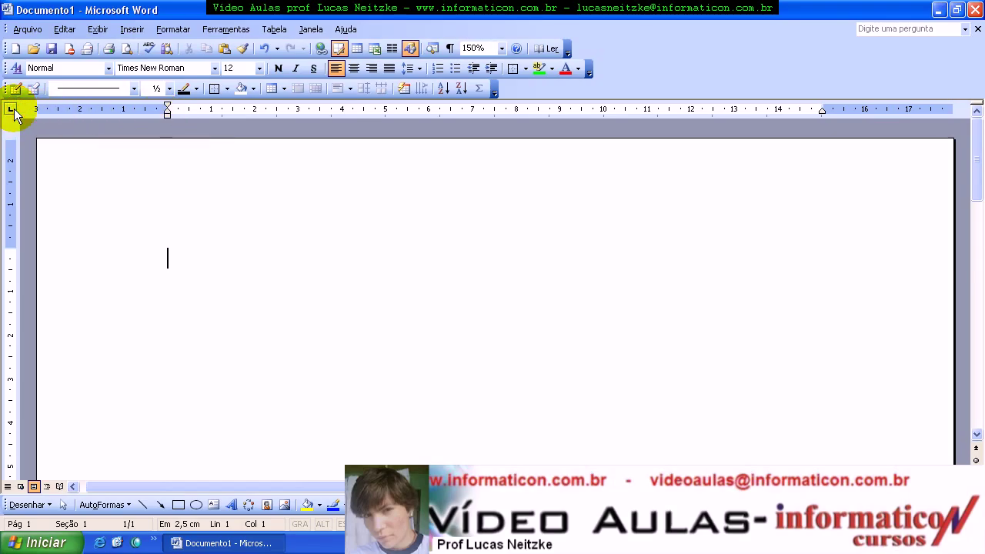
pyautogui.click(11, 113)
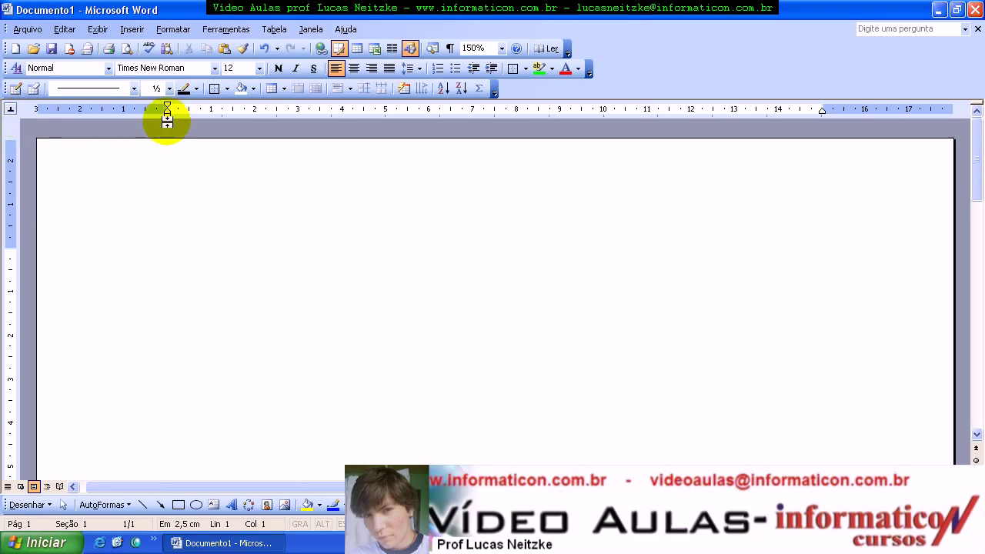
pyautogui.click(12, 110)
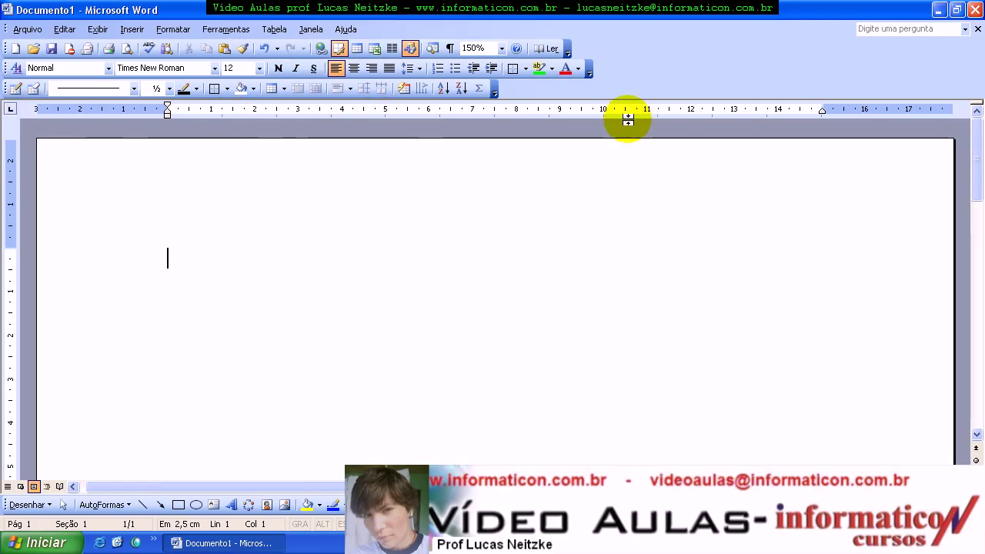
# Step: Set a left tab at 8 cm and type 'informaticon' at it on line 1
pyautogui.click(516, 110)
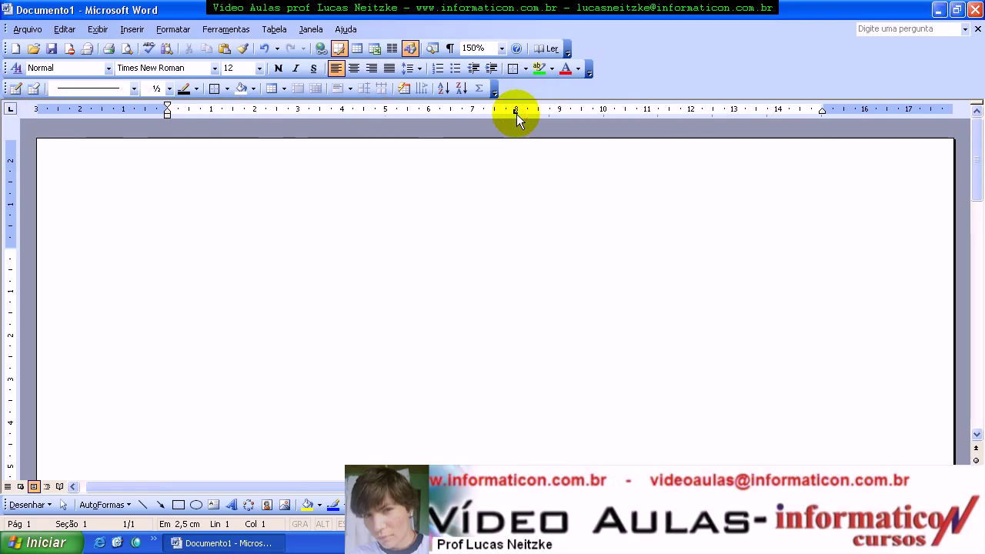
pyautogui.press('Tab')
pyautogui.write('informaticon')
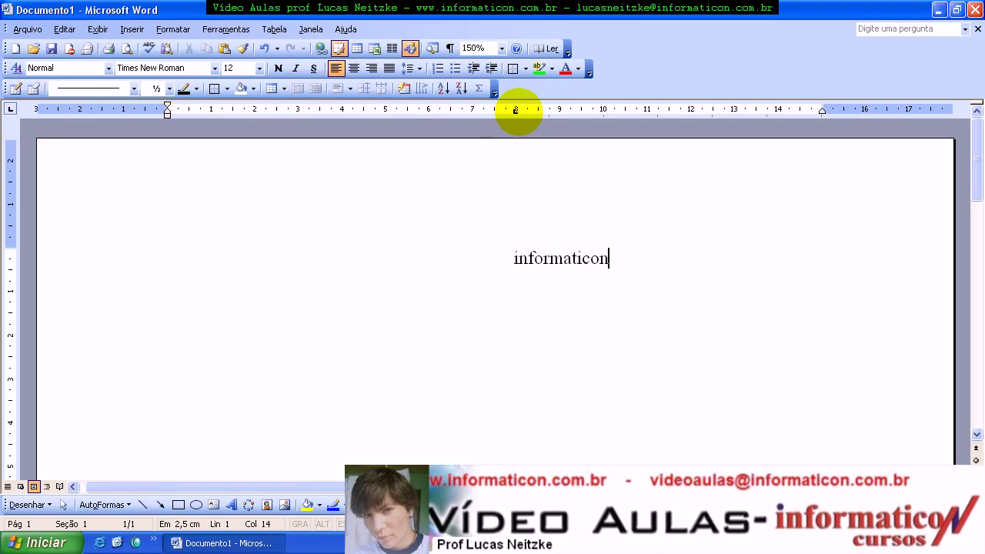
pyautogui.moveTo(510, 258); pyautogui.dragTo(616, 253)
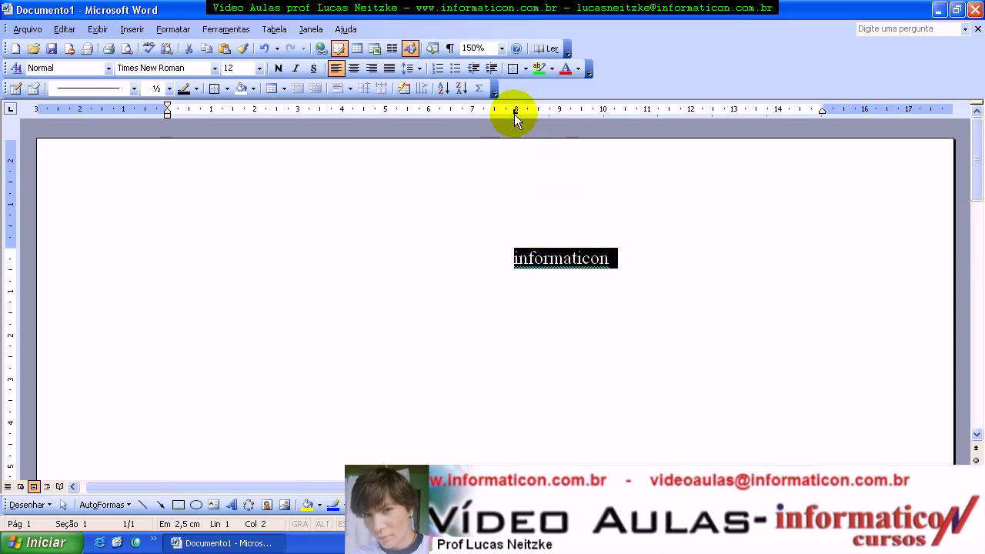
pyautogui.click(628, 244)
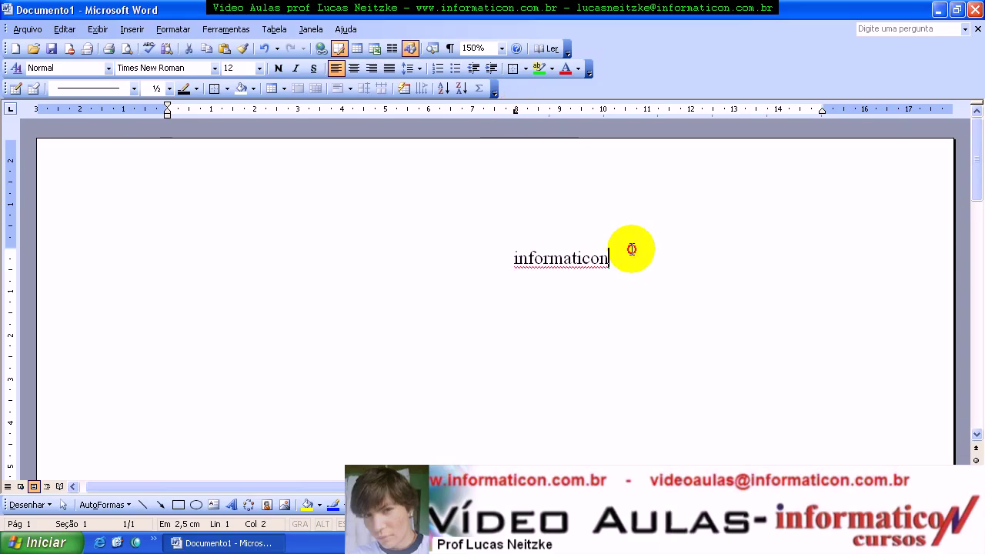
# Step: Start line 2, drag the 8 cm tab stop off its ruler, and choose Center tab
pyautogui.press('Return')
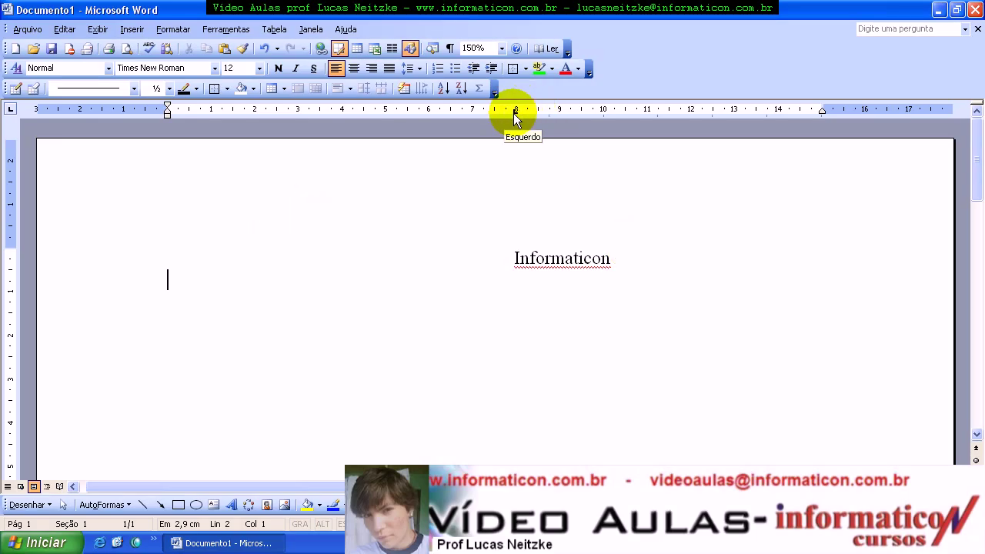
pyautogui.moveTo(515, 111); pyautogui.dragTo(515, 113)
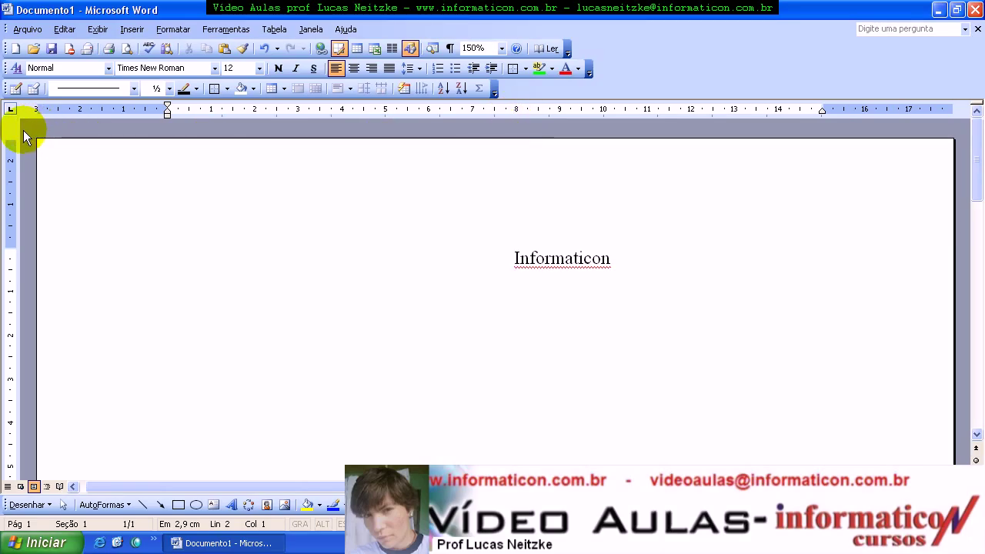
pyautogui.click(11, 111)
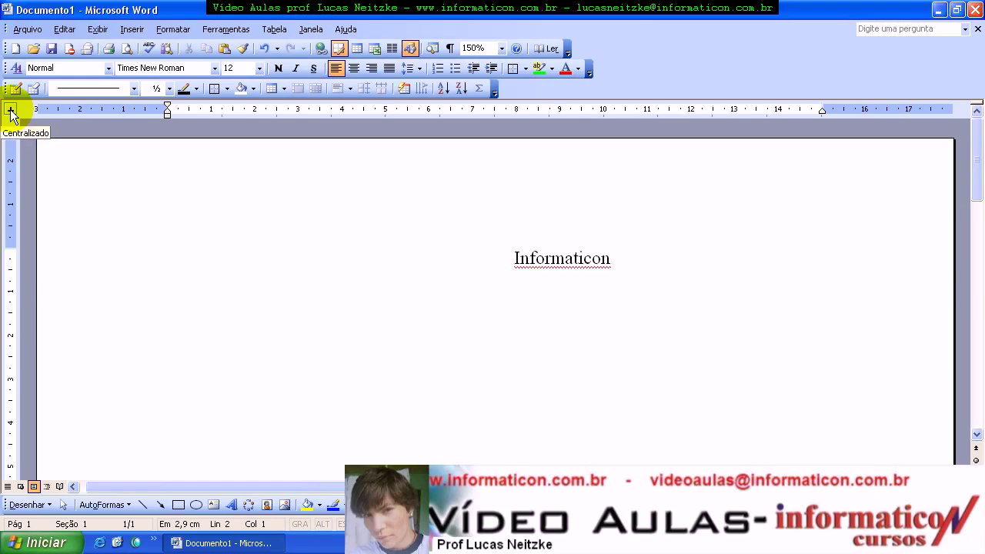
# Step: Set a center tab at 8 cm and type 'informaticon' on line 2, comparing it with line 1
pyautogui.click(512, 113)
pyautogui.press('Tab')
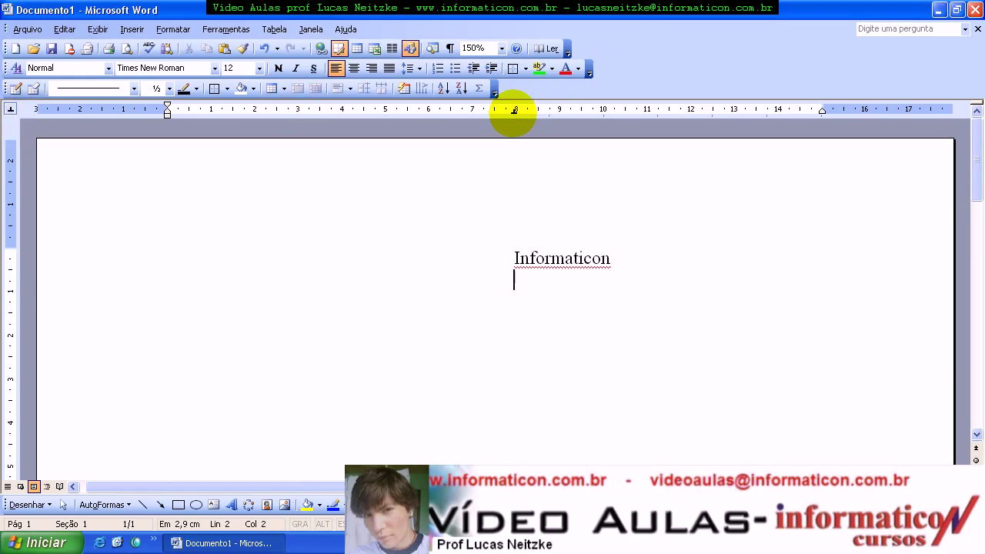
pyautogui.write('informaticon')
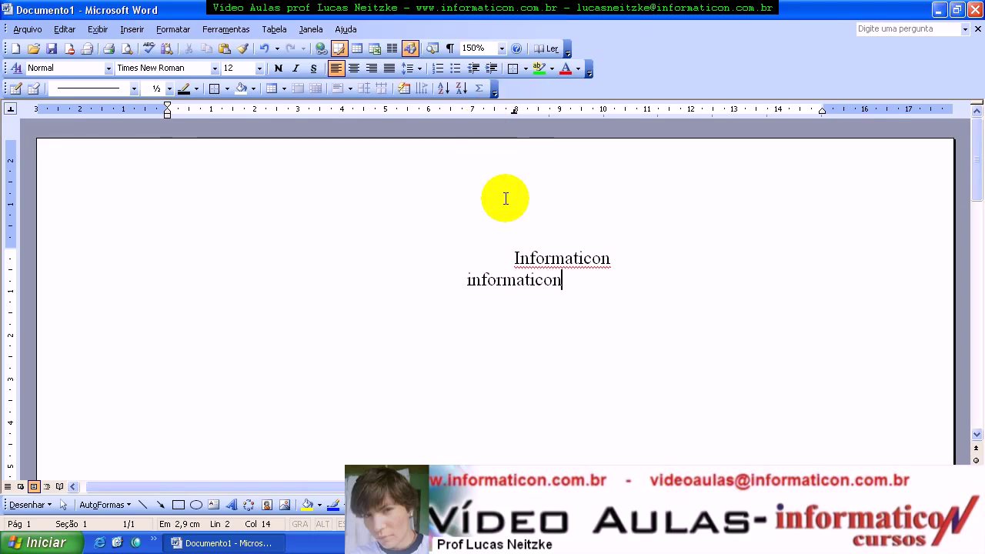
pyautogui.moveTo(568, 281); pyautogui.dragTo(455, 292)
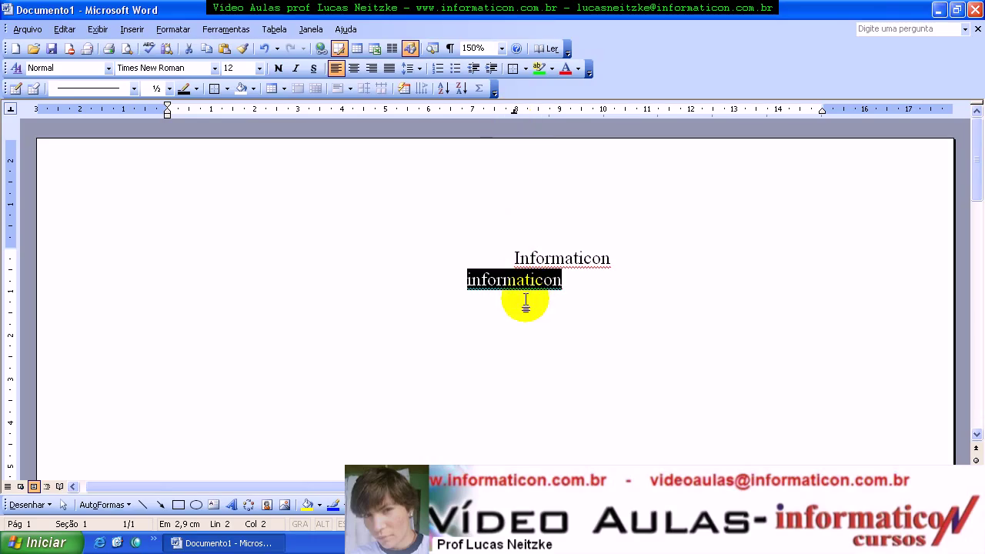
pyautogui.click(576, 282)
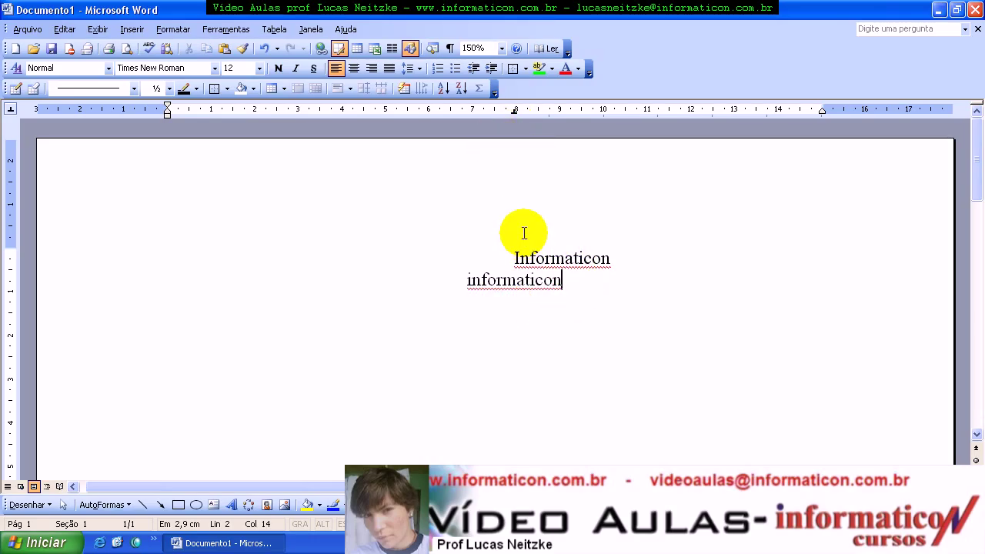
pyautogui.click(512, 257)
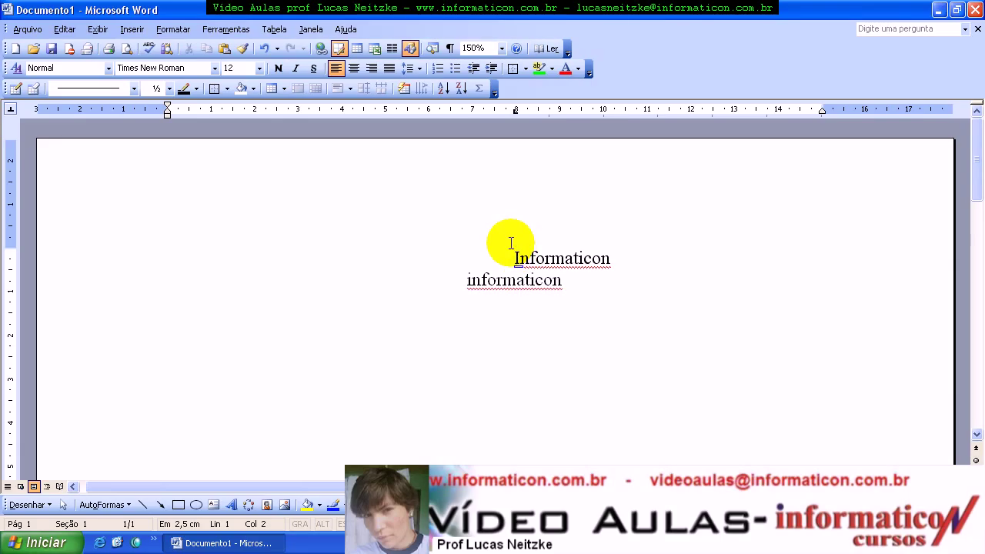
pyautogui.click(516, 256)
pyautogui.moveTo(516, 256); pyautogui.dragTo(635, 256)
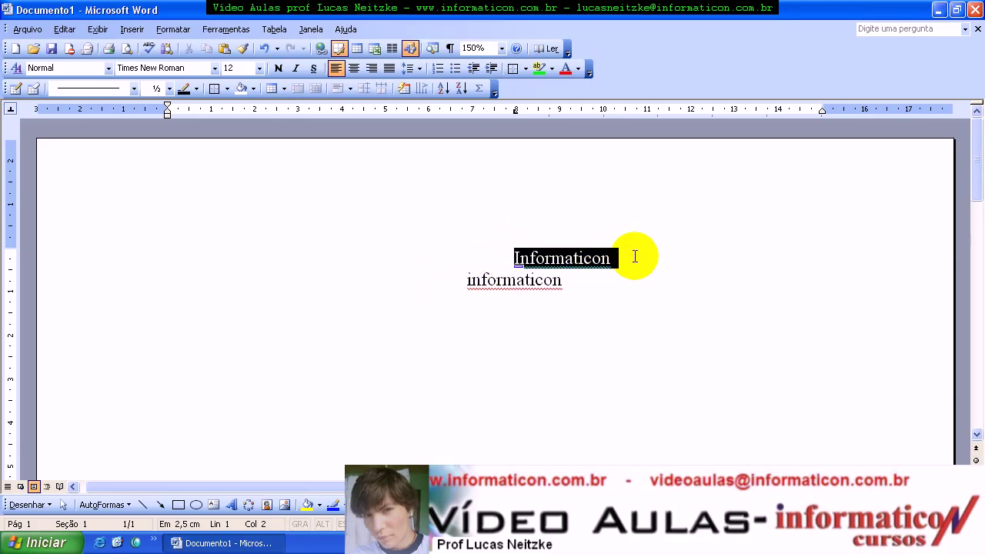
pyautogui.click(575, 281)
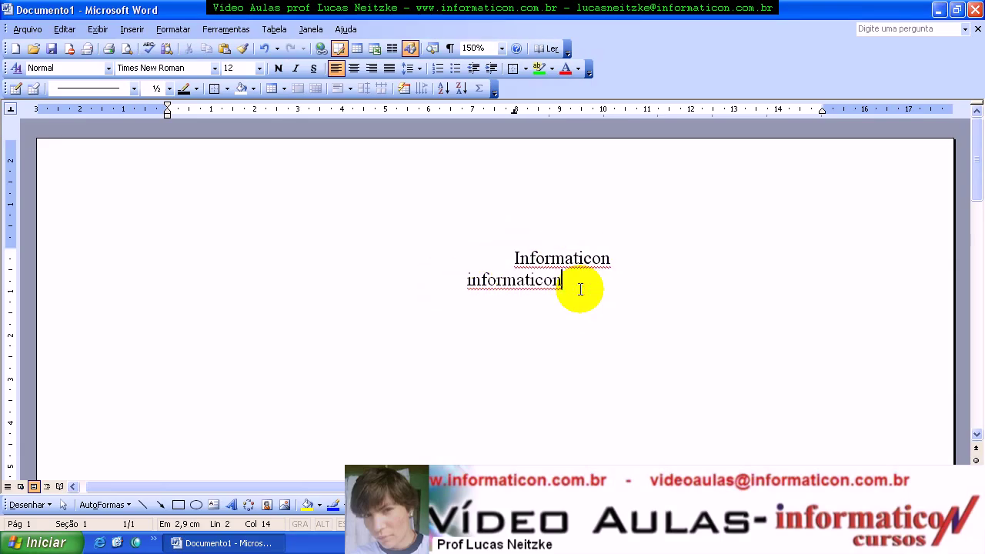
# Step: On line 3, set a right tab at 8 cm, type 'informaticon', and start line 4
pyautogui.press('Return')
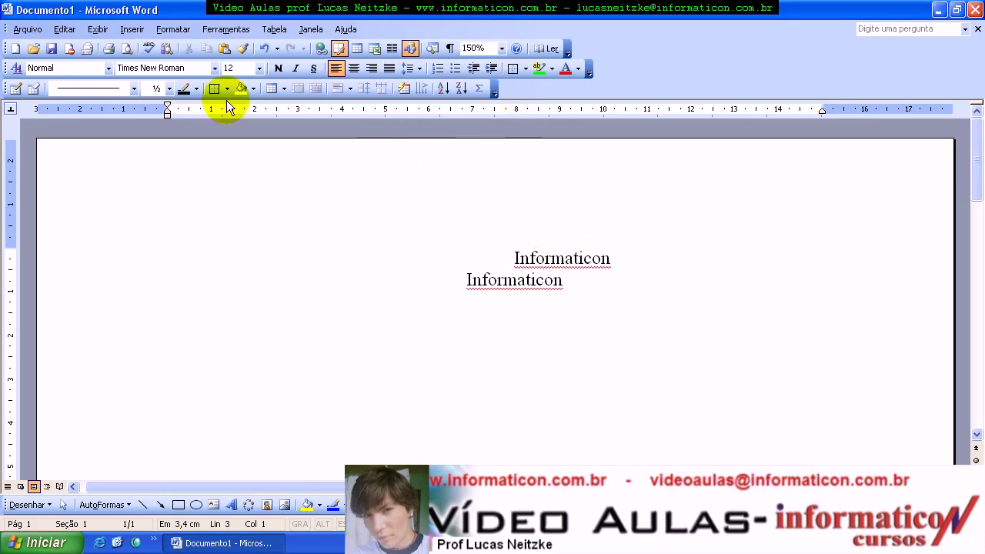
pyautogui.click(10, 110)
pyautogui.click(10, 111)
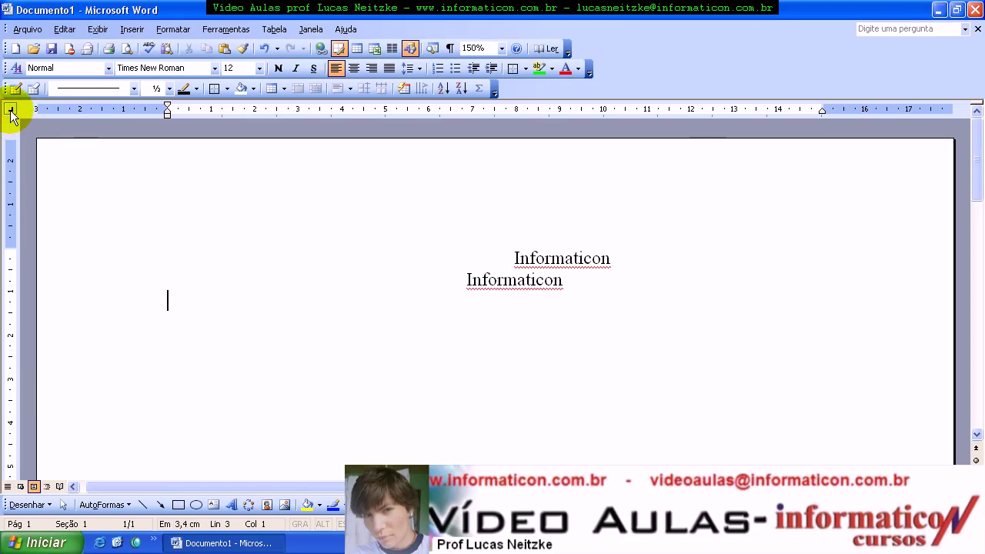
pyautogui.click(518, 114)
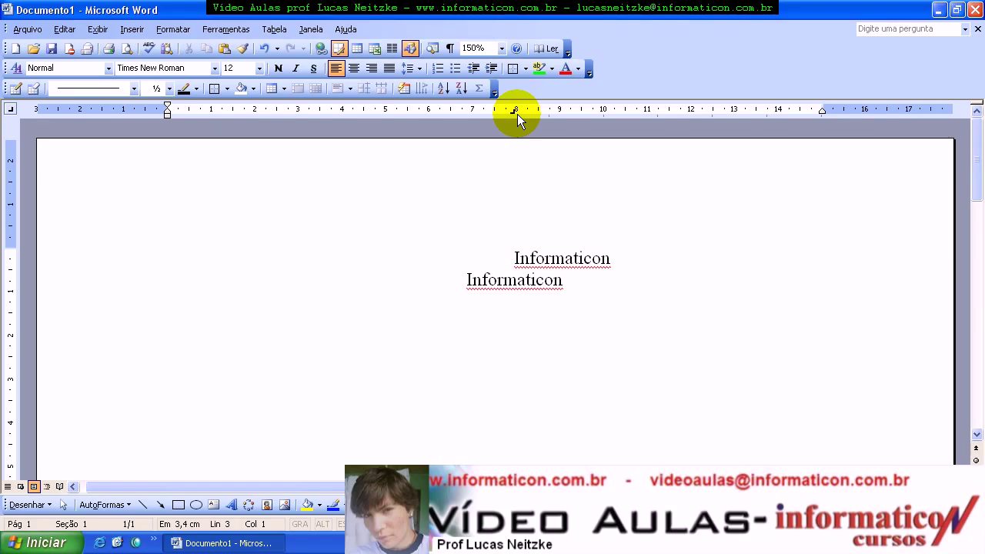
pyautogui.write('Iinformaticon')
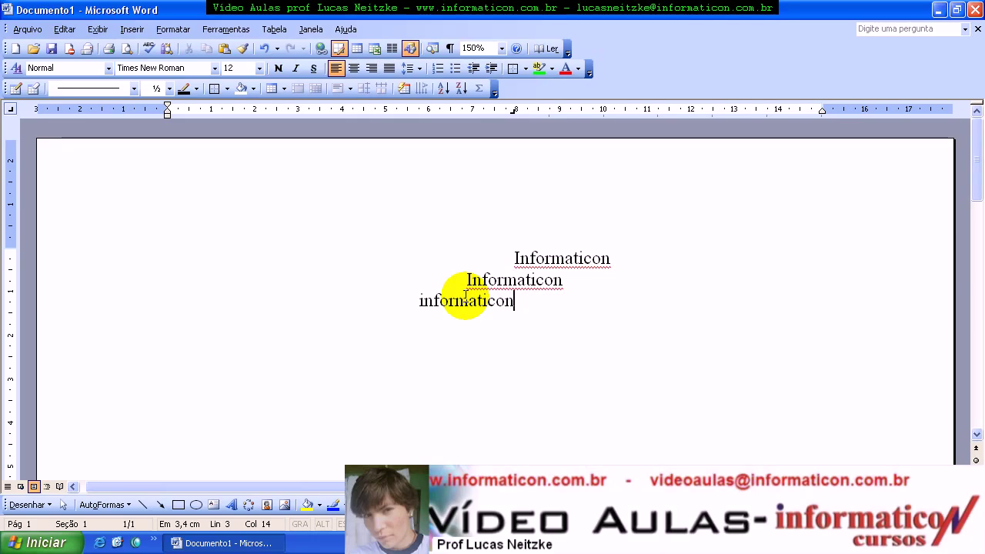
pyautogui.press('Return')
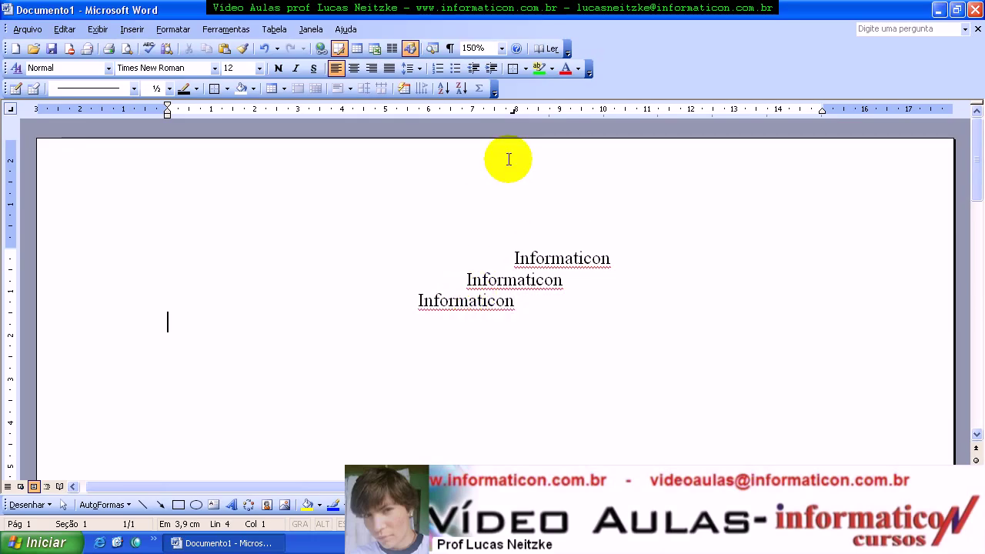
# Step: Make the 8 cm stop a decimal tab and type the number column (5, 4,2, 16,8, 132,7…)
pyautogui.moveTo(511, 114); pyautogui.dragTo(481, 195)
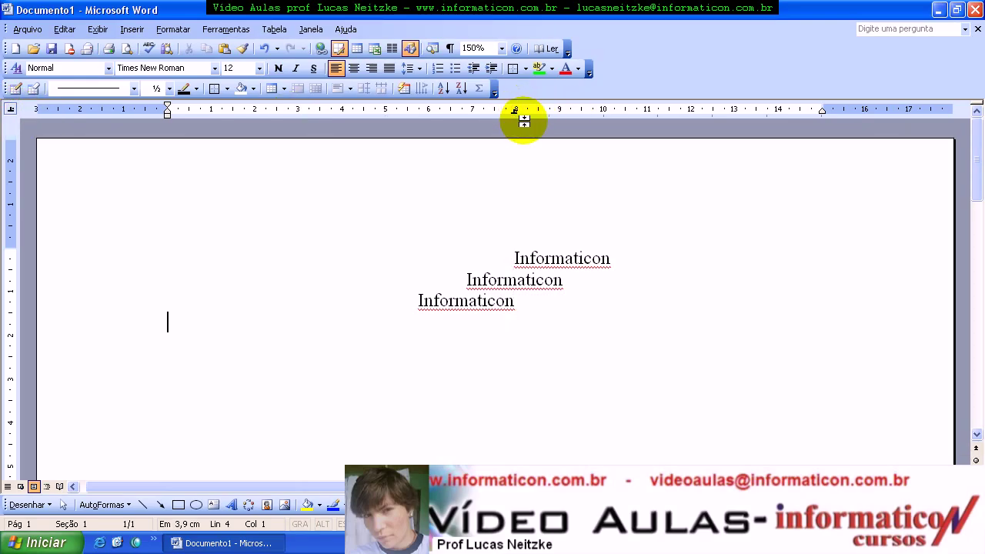
pyautogui.press('Tab')
pyautogui.write('5')
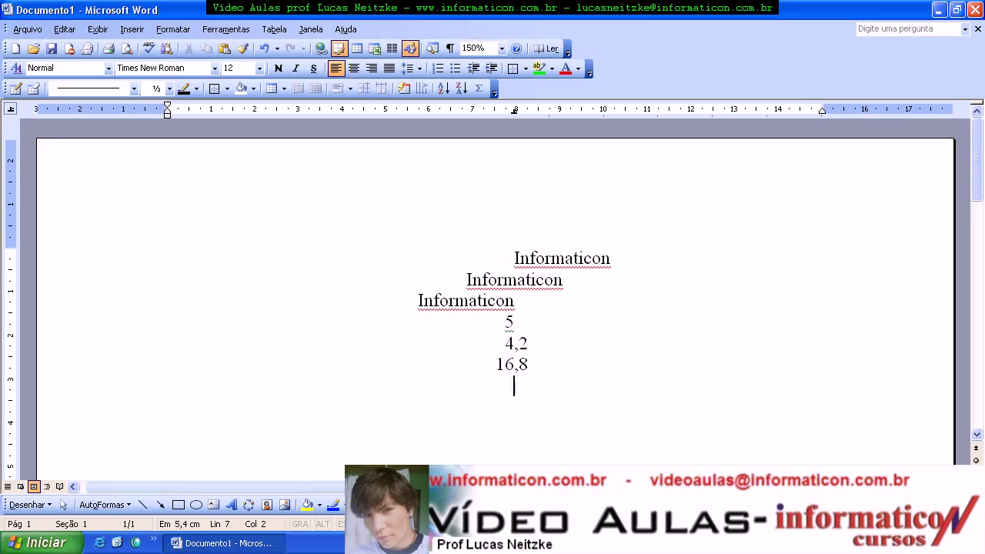
pyautogui.write('132')
pyautogui.write('4,65')
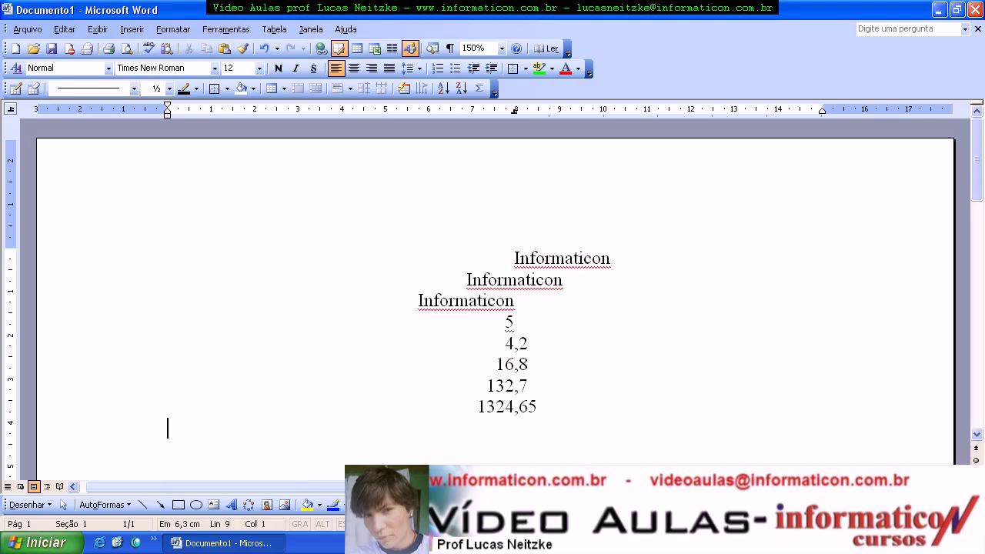
pyautogui.write('483,25864')
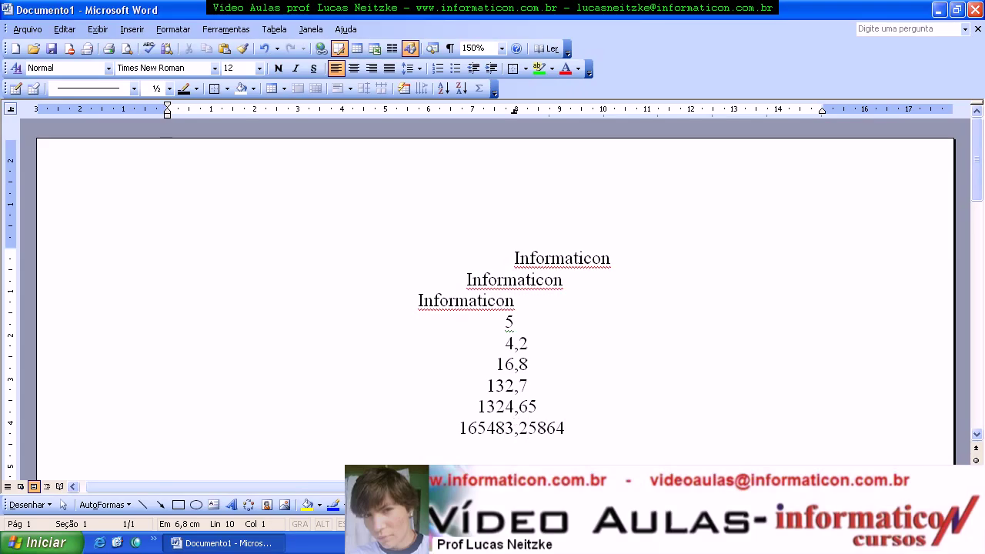
pyautogui.write('5987986546549879,321321346549877')
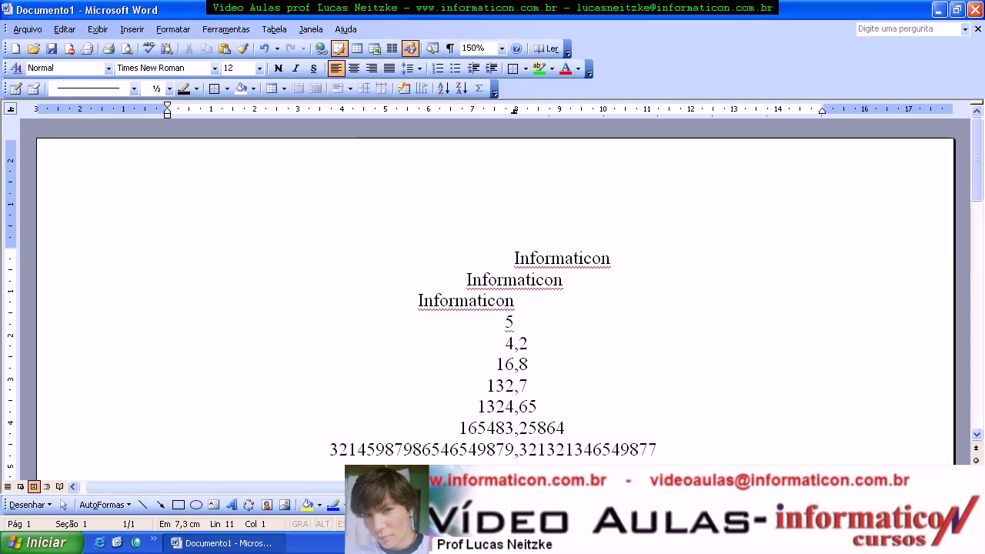
# Step: Check the comma alignment of the 4,2, 132,7 and 165483,25864 lines
pyautogui.click(516, 346)
pyautogui.click(513, 386)
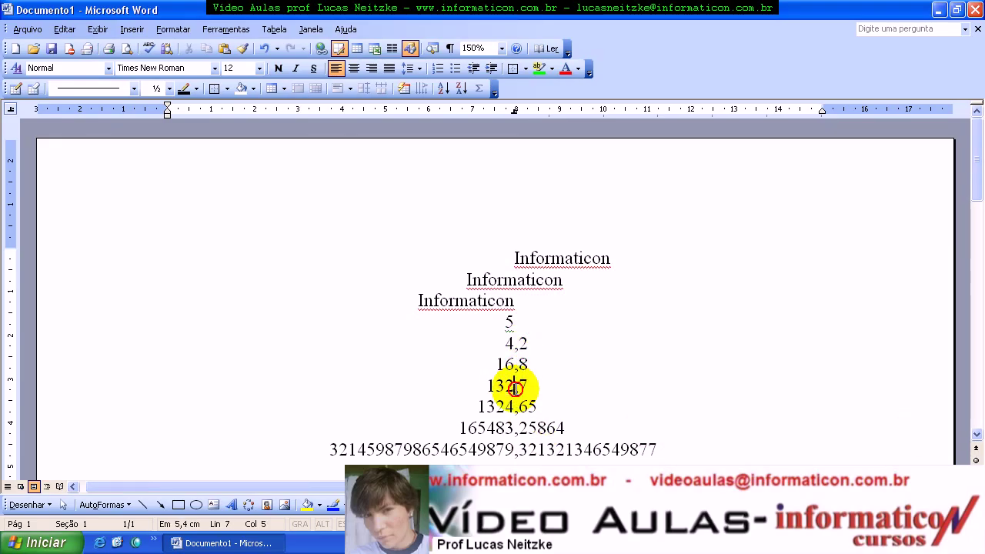
pyautogui.click(514, 428)
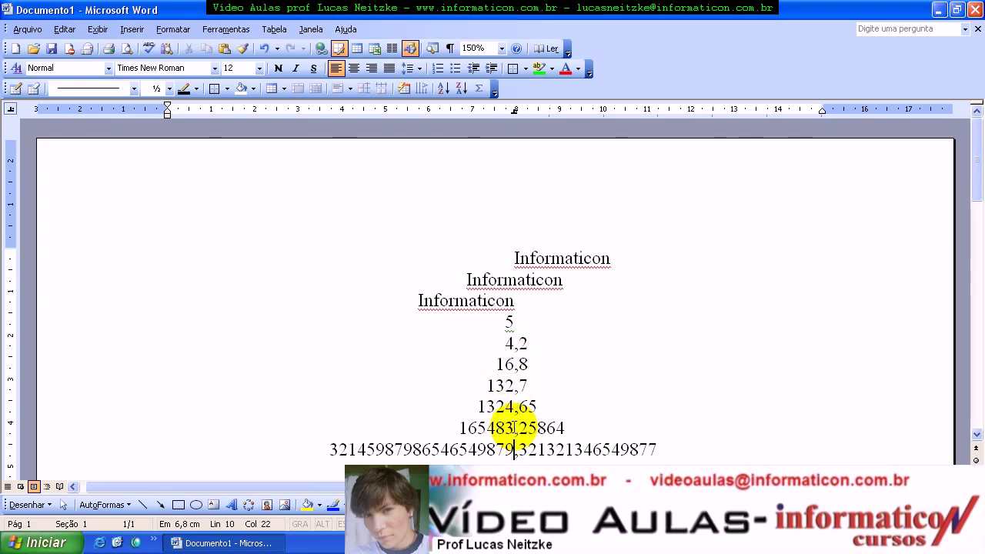
pyautogui.click(656, 449)
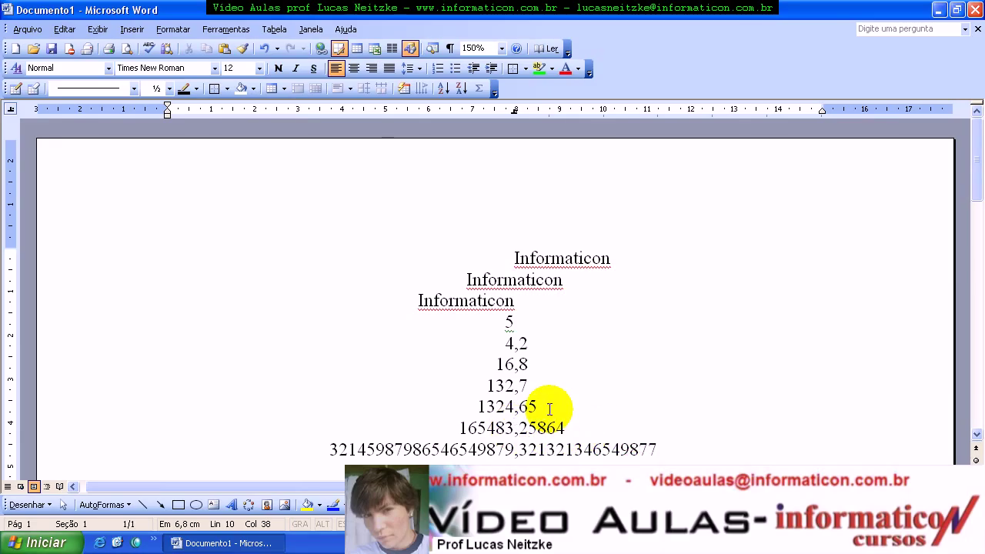
# Step: Add a bar tab near 8 cm below the numbers and add blank lines to lengthen it
pyautogui.click(10, 109)
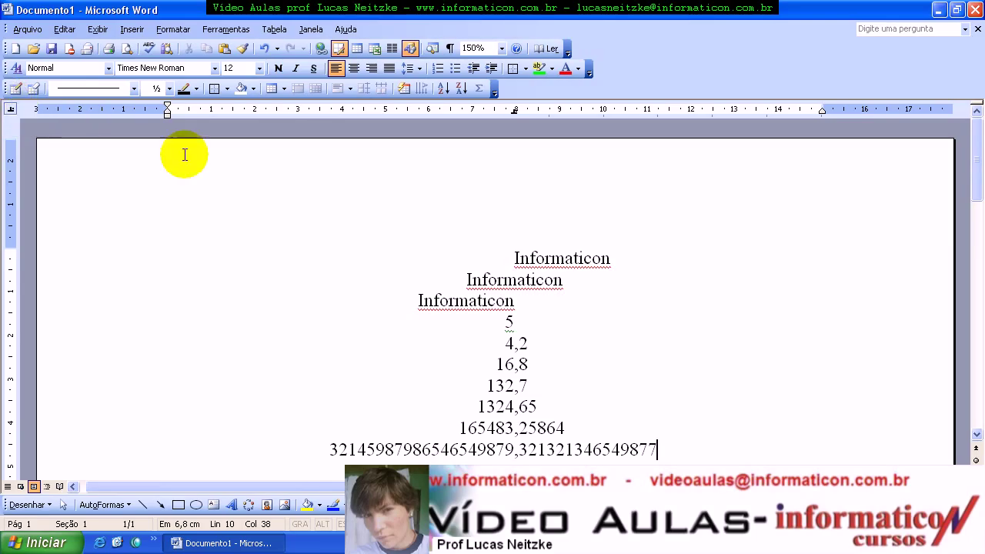
pyautogui.press('Return')
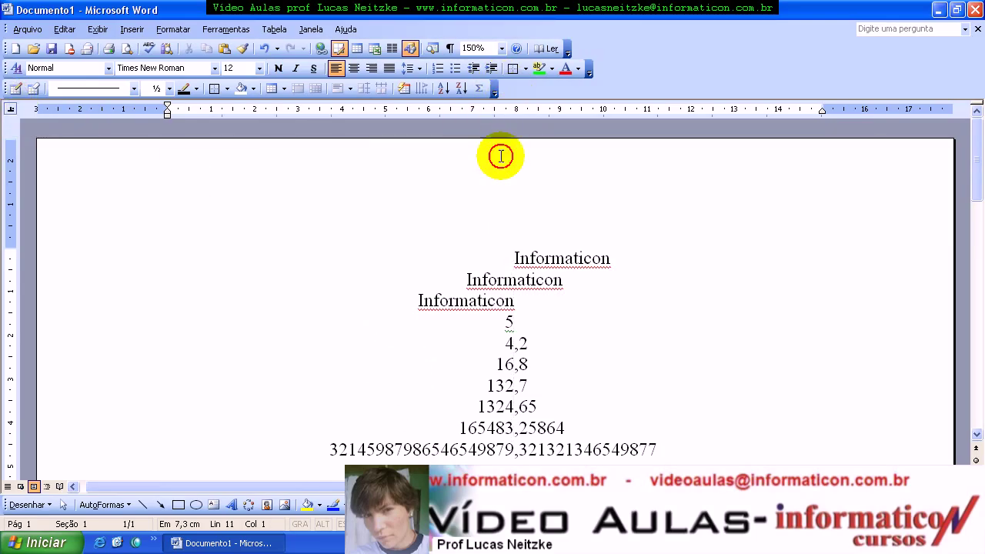
pyautogui.click(10, 111)
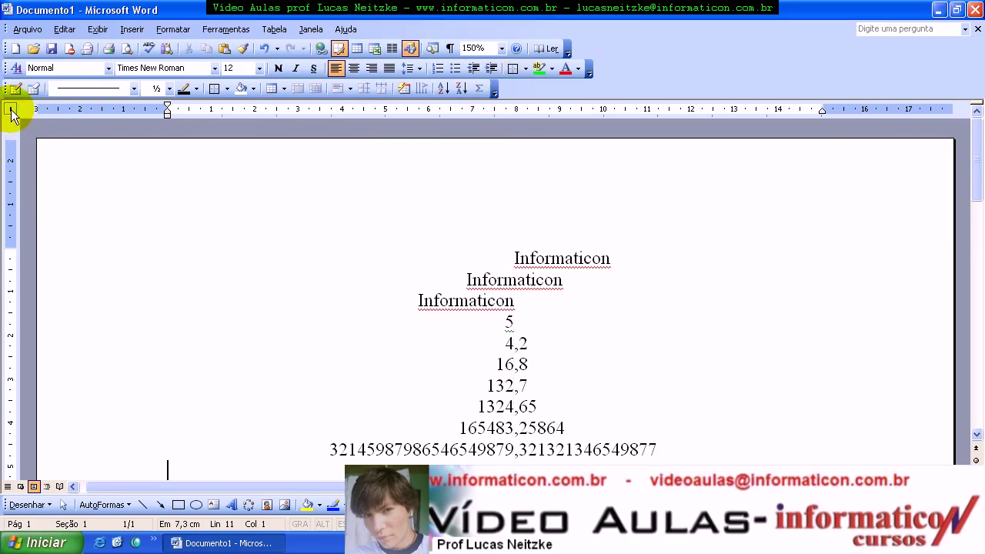
pyautogui.click(515, 110)
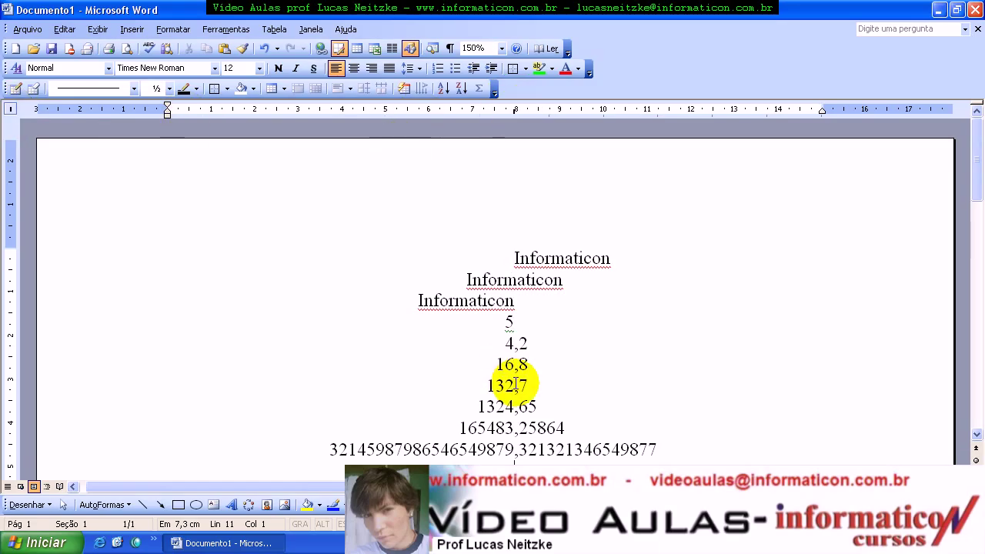
pyautogui.scroll(-2, 513, 385)
pyautogui.press('Tab')
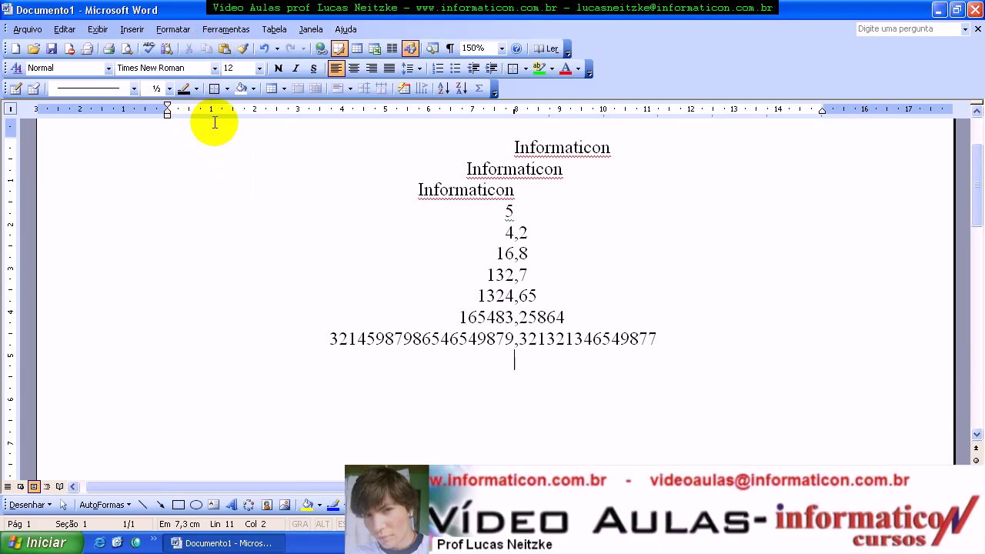
pyautogui.press('Tab')
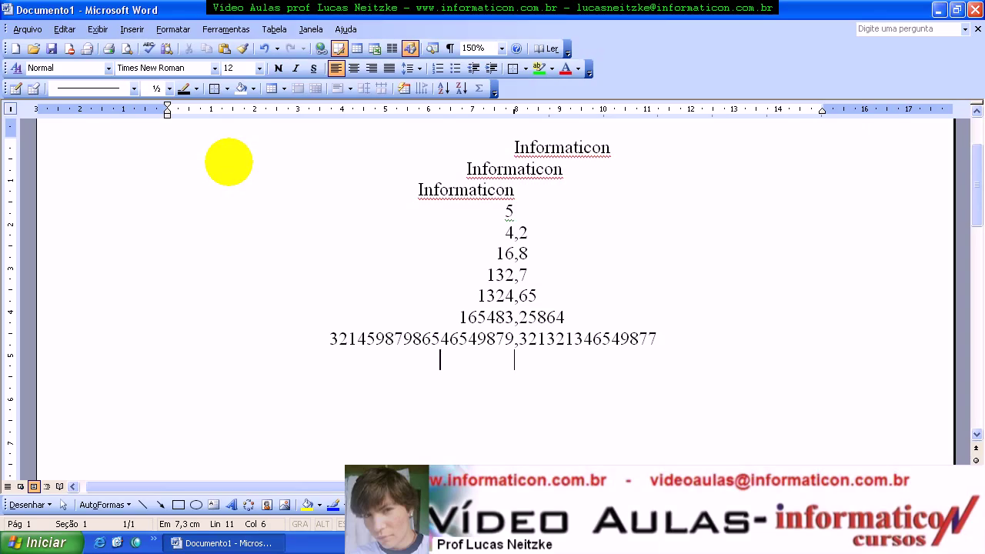
pyautogui.press('BackSpace')
pyautogui.press('BackSpace')
pyautogui.press('BackSpace')
pyautogui.press('Return')
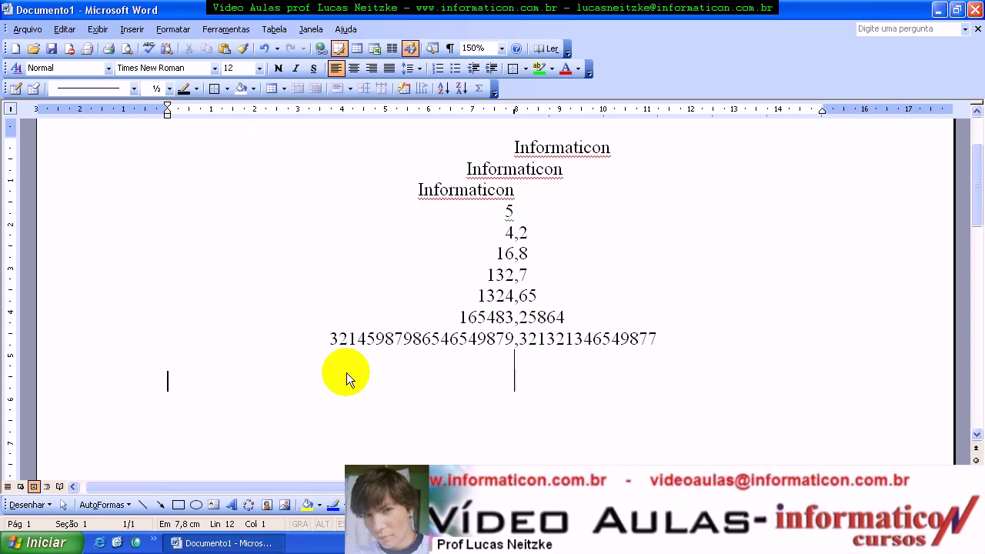
pyautogui.press('Return')
pyautogui.press('Return')
pyautogui.press('Return')
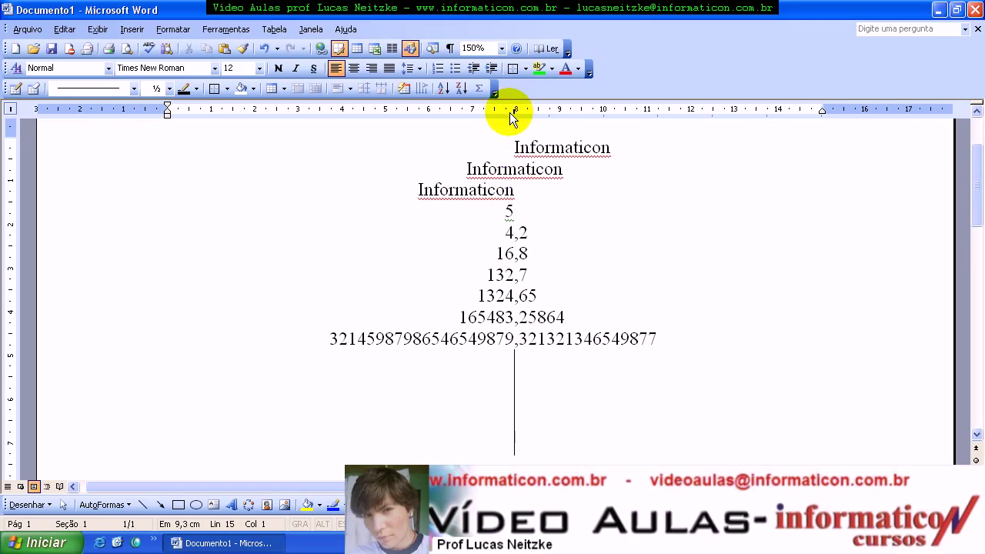
# Step: Add bar tabs at about 12, 10, 14 and 5.7 cm, extending each with new lines
pyautogui.click(690, 110)
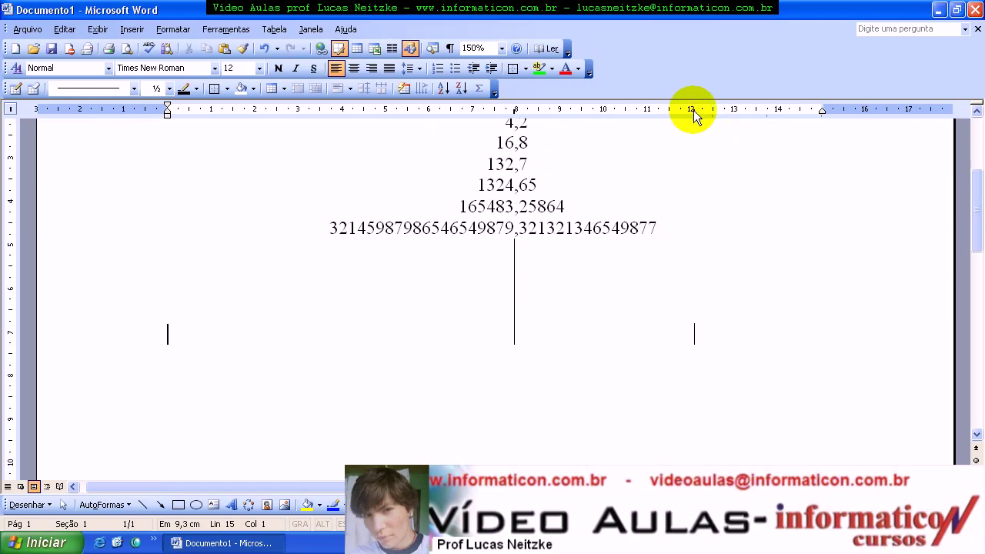
pyautogui.press('Return')
pyautogui.press('Return')
pyautogui.press('Return')
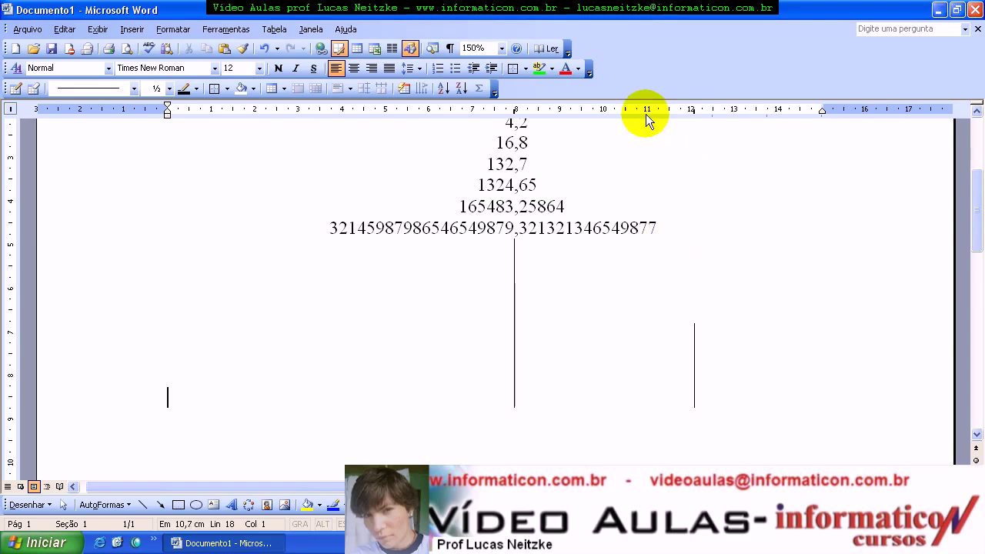
pyautogui.click(611, 110)
pyautogui.press('Return')
pyautogui.press('Return')
pyautogui.press('Return')
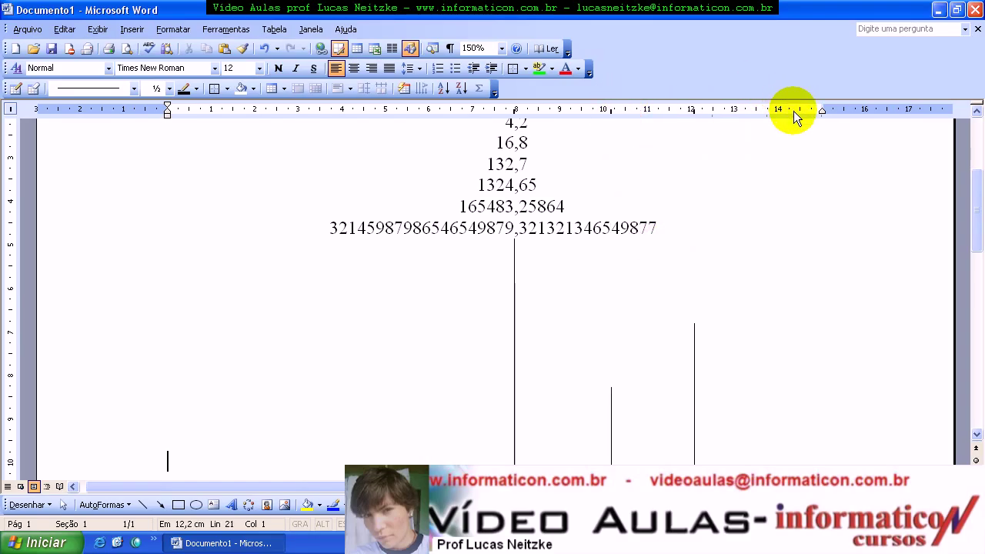
pyautogui.click(792, 110)
pyautogui.press('Return')
pyautogui.press('Return')
pyautogui.press('Return')
pyautogui.press('Return')
pyautogui.click(415, 110)
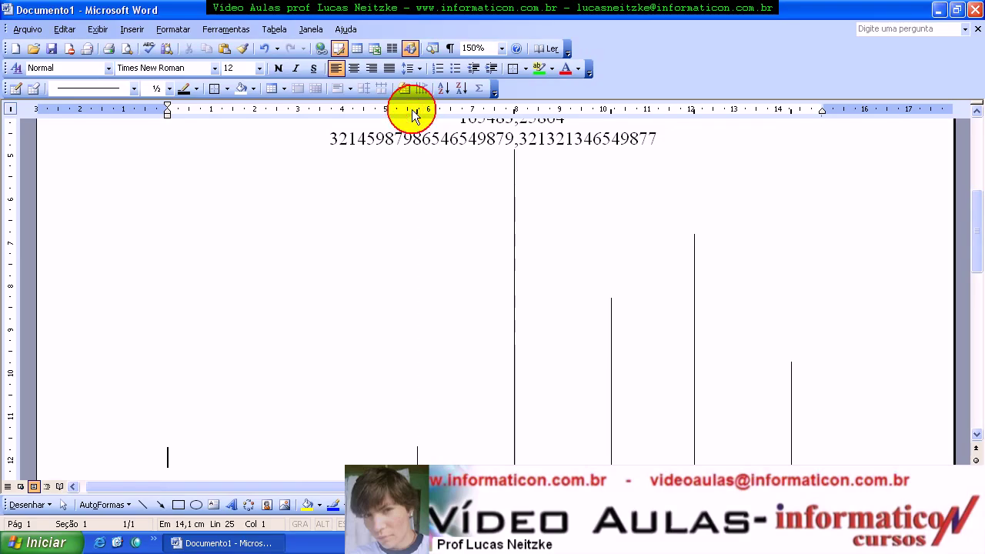
pyautogui.press('Return')
pyautogui.press('Return')
pyautogui.press('Return')
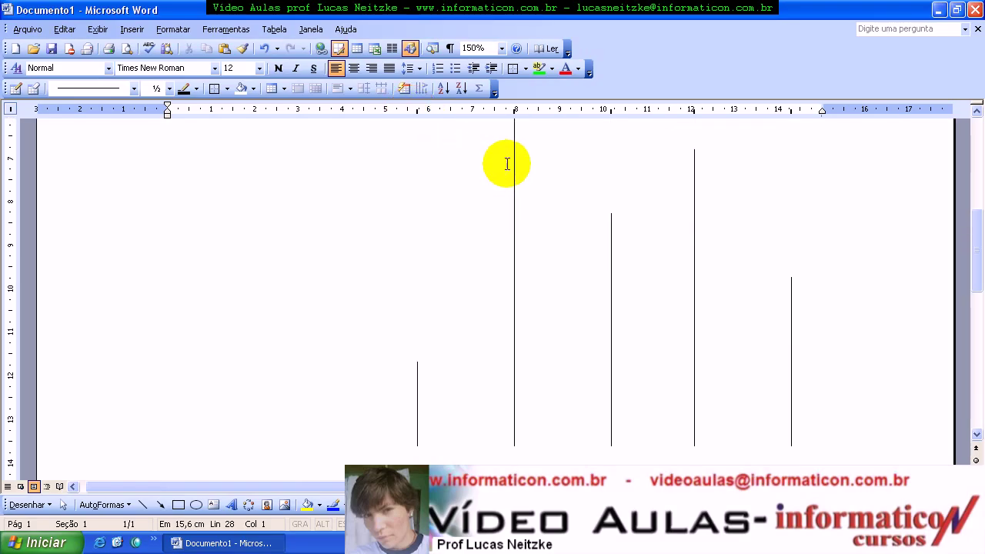
# Step: Backspace away the empty bar-tab lines beneath the number list
pyautogui.scroll(3, 546, 177)
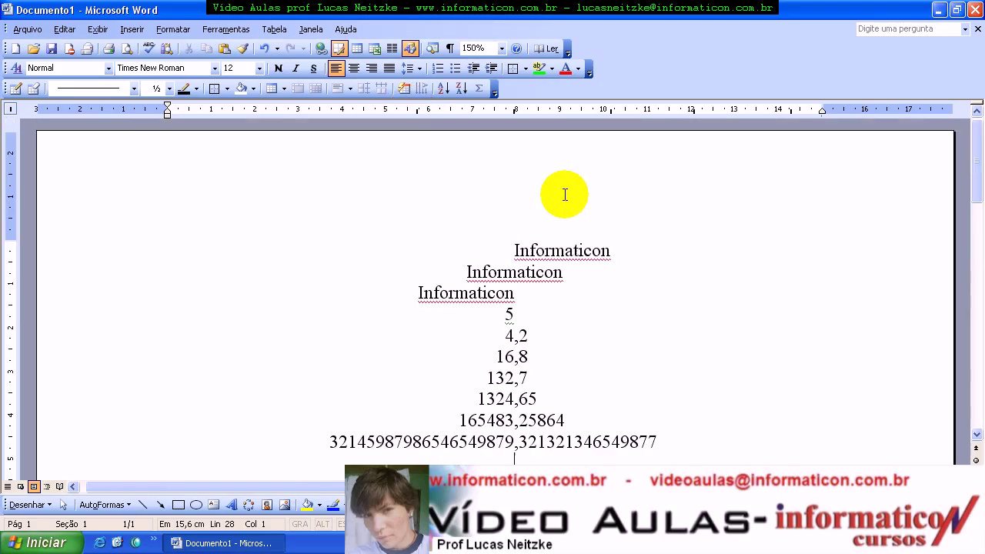
pyautogui.scroll(2, 554, 223)
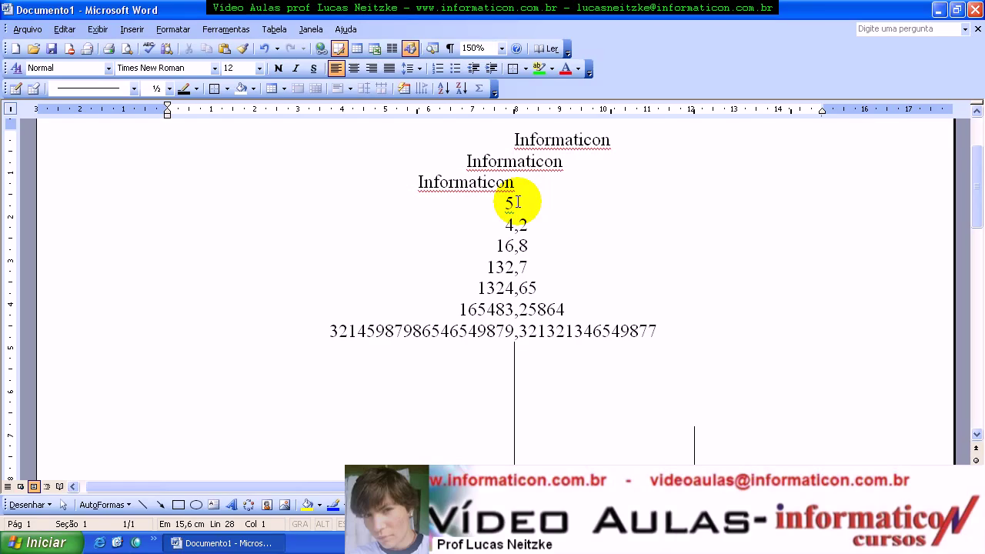
pyautogui.click(514, 202)
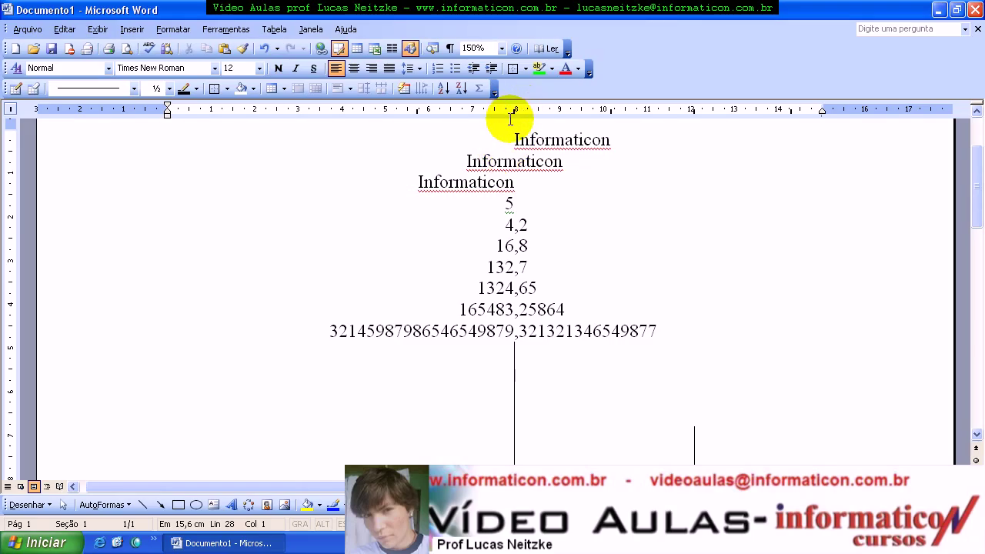
pyautogui.press('BackSpace')
pyautogui.press('BackSpace')
pyautogui.press('BackSpace')
pyautogui.press('BackSpace')
pyautogui.press('BackSpace')
pyautogui.press('BackSpace')
pyautogui.press('BackSpace')
pyautogui.press('BackSpace')
pyautogui.keyDown('ctrl'); pyautogui.scroll(1, 484, 208); pyautogui.keyUp('ctrl')
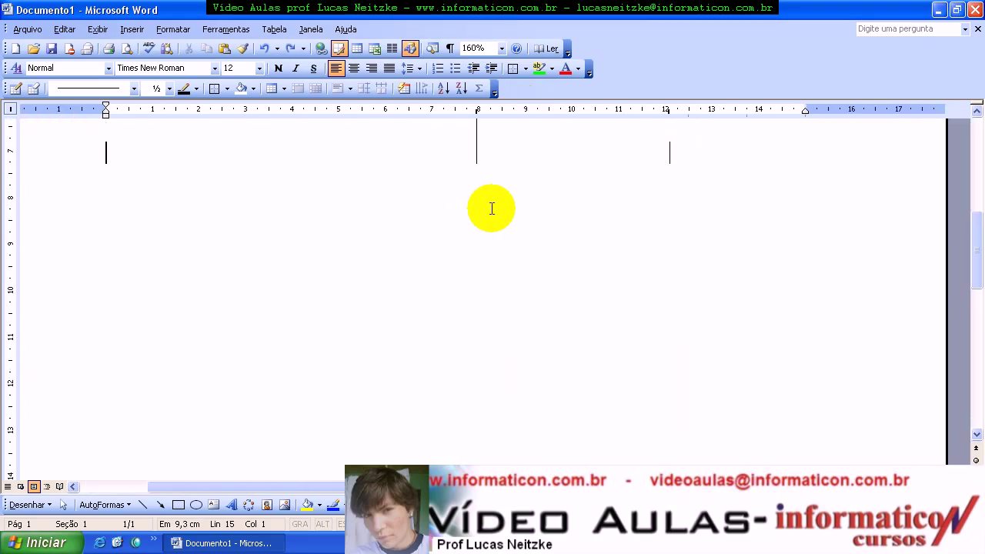
pyautogui.keyDown('ctrl'); pyautogui.scroll(-2, 490, 208); pyautogui.keyUp('ctrl')
pyautogui.press('BackSpace')
pyautogui.press('BackSpace')
pyautogui.press('BackSpace')
pyautogui.press('BackSpace')
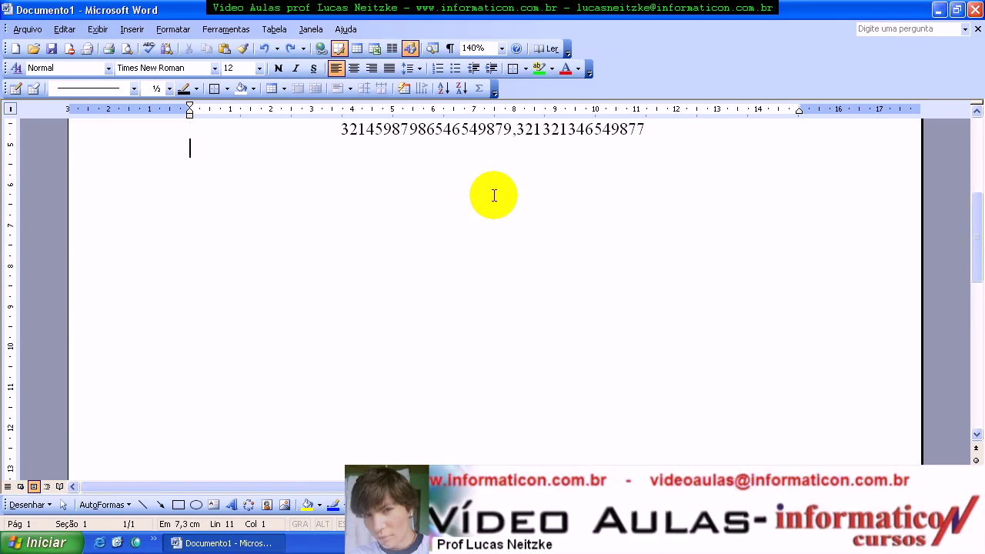
pyautogui.scroll(1, 494, 196)
# Step: Set the zoom to 150% and scroll through the document to review it
pyautogui.click(502, 49)
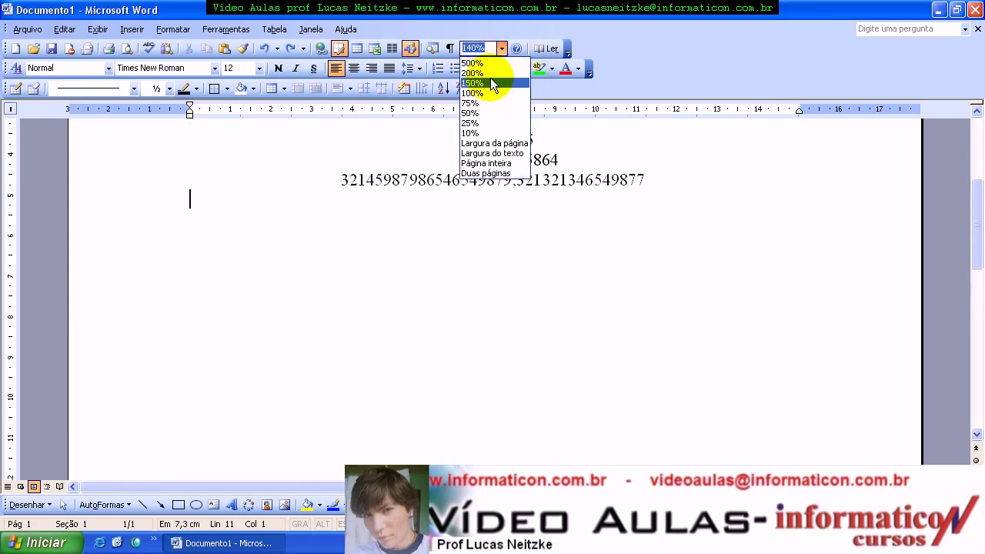
pyautogui.click(489, 82)
pyautogui.scroll(-1, 477, 238)
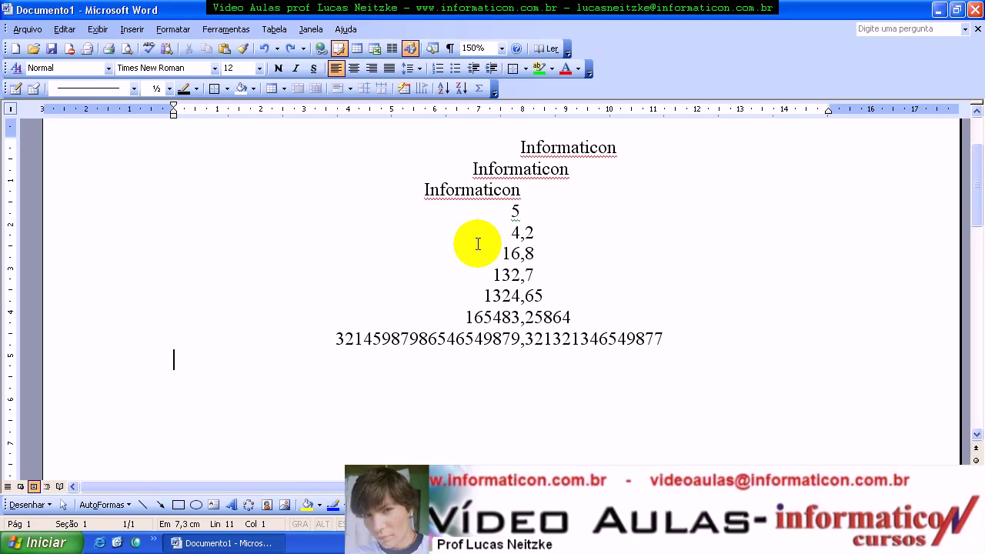
pyautogui.scroll(-1, 425, 343)
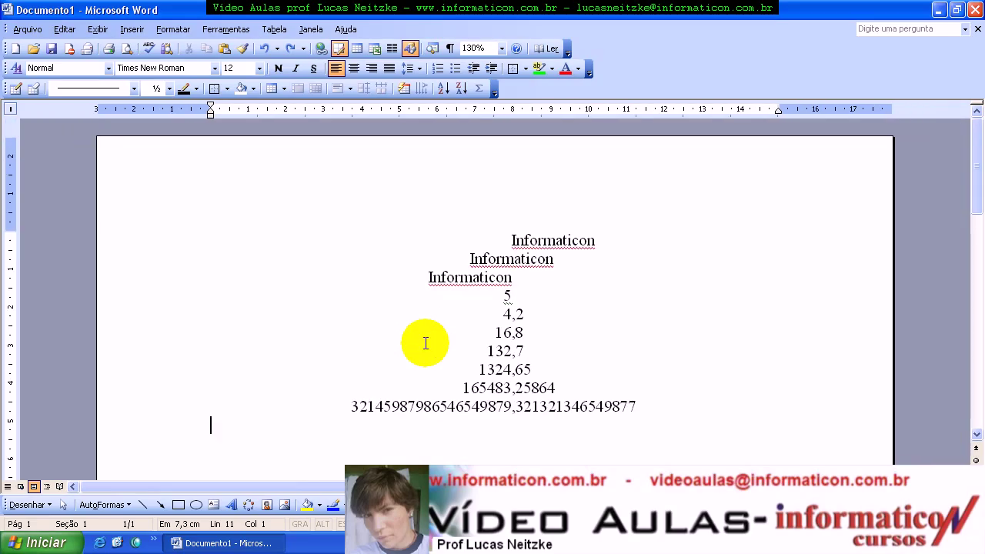
pyautogui.scroll(-2, 431, 345)
pyautogui.scroll(-4, 438, 347)
pyautogui.scroll(-1, 416, 337)
pyautogui.scroll(-4, 338, 300)
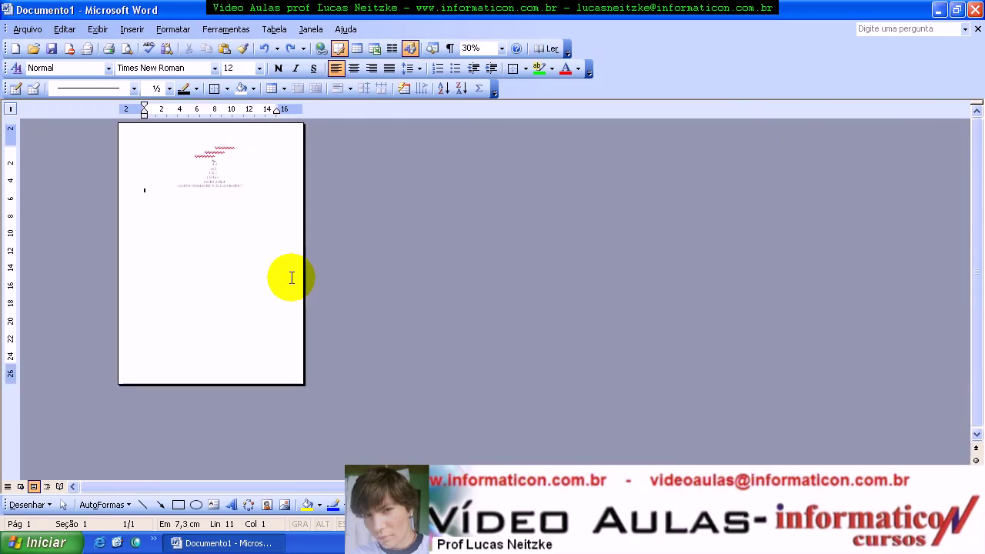
pyautogui.scroll(-2, 128, 202)
pyautogui.scroll(4, 171, 238)
pyautogui.scroll(5, 423, 353)
pyautogui.scroll(1, 423, 353)
pyautogui.scroll(-3, 444, 351)
pyautogui.scroll(7, 413, 333)
pyautogui.scroll(-5, 406, 334)
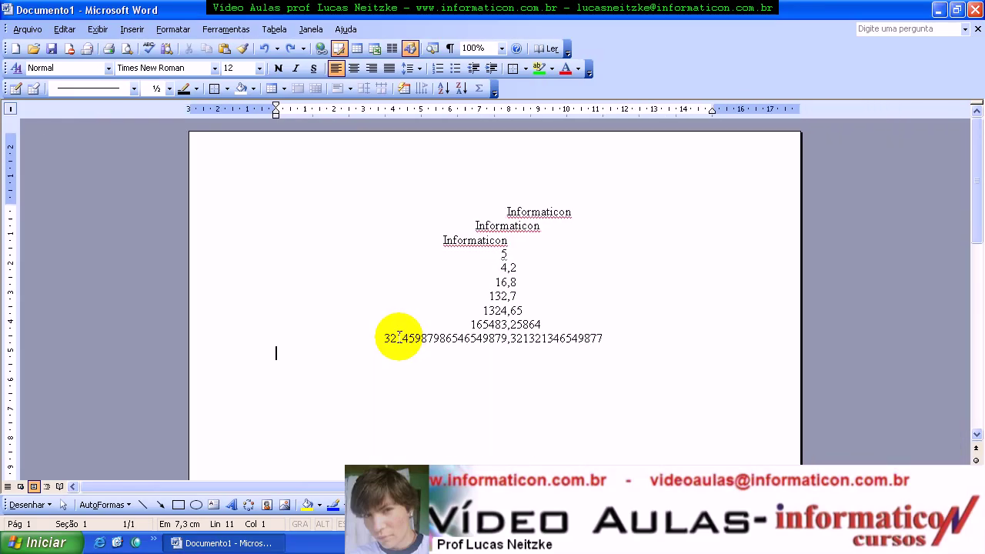
pyautogui.scroll(-4, 393, 338)
pyautogui.scroll(6, 384, 340)
pyautogui.scroll(2, 378, 332)
pyautogui.scroll(1, 380, 330)
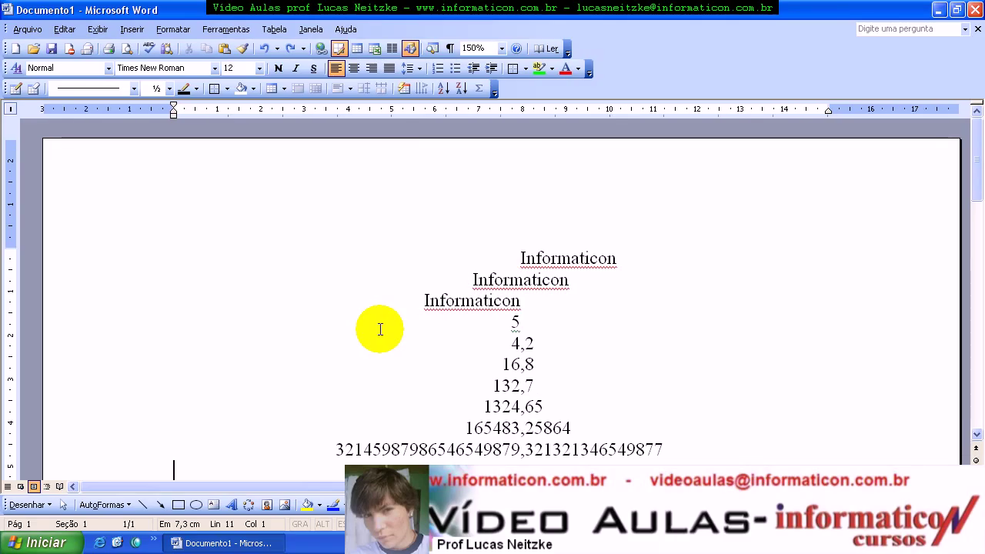
pyautogui.scroll(-1, 508, 341)
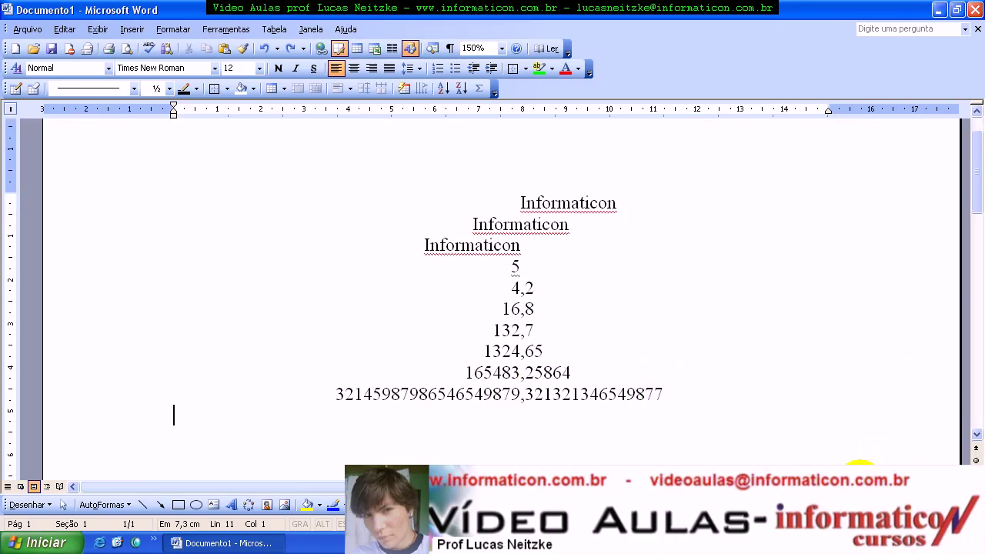
# Step: With the cursor after 165483,25864, cycle the tab selector past the indent markers to Left Tab
pyautogui.click(776, 376)
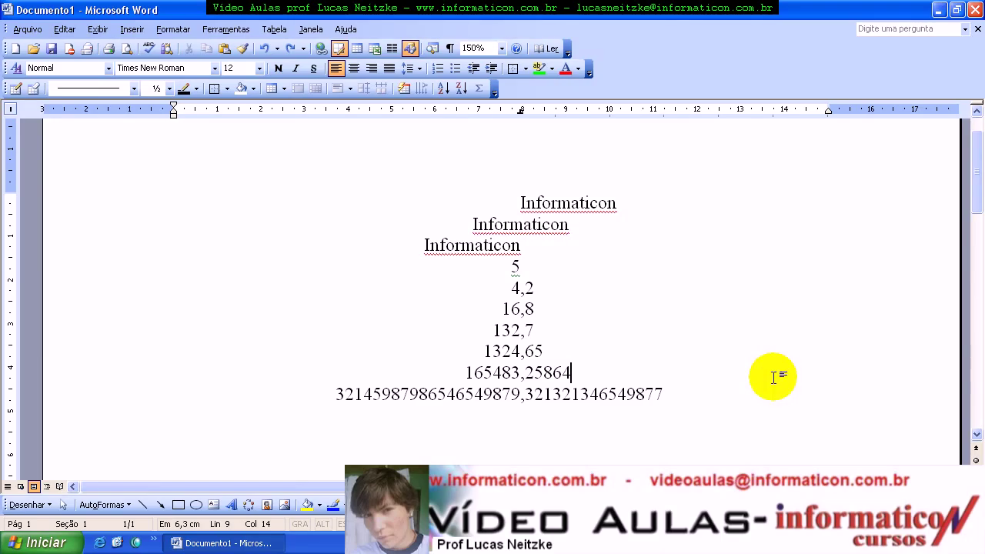
pyautogui.click(11, 108)
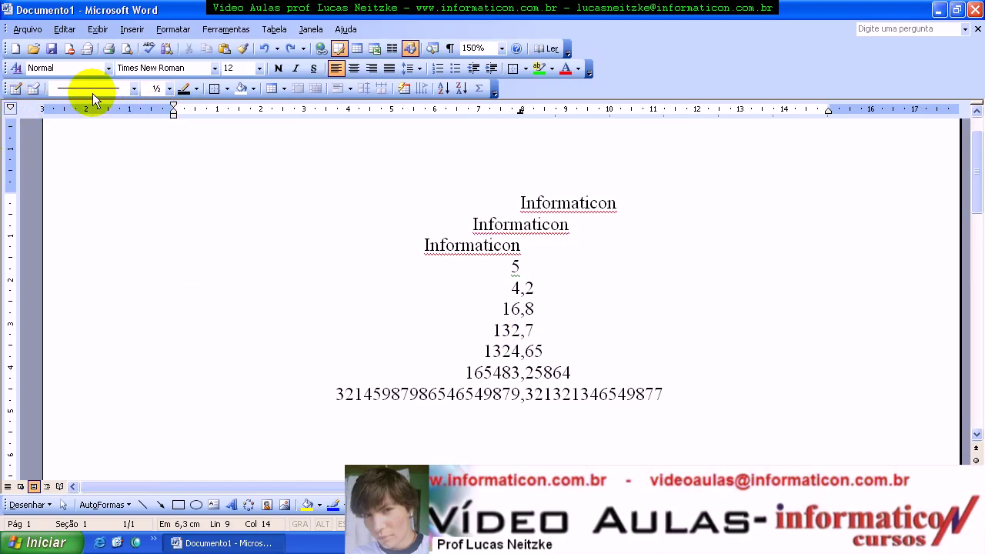
pyautogui.click(11, 107)
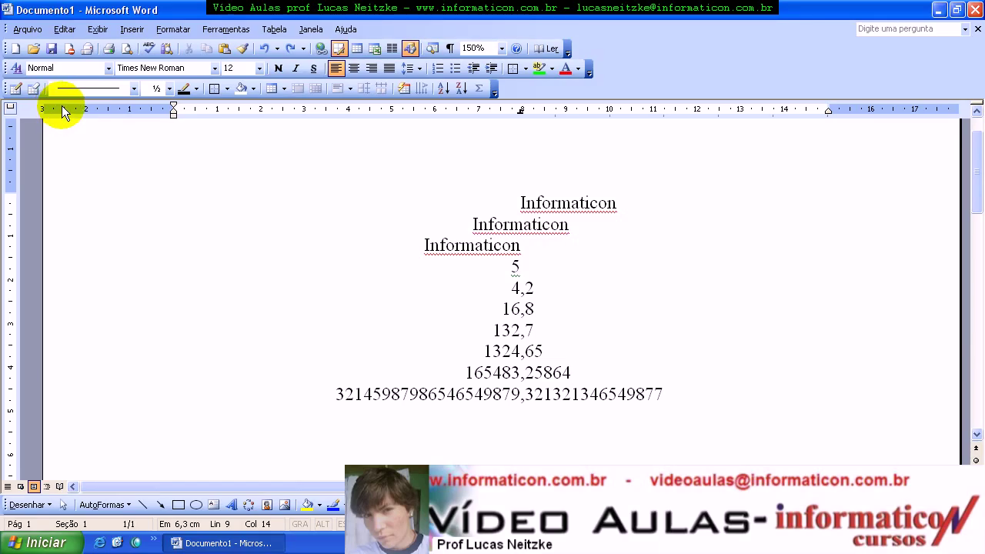
pyautogui.click(10, 109)
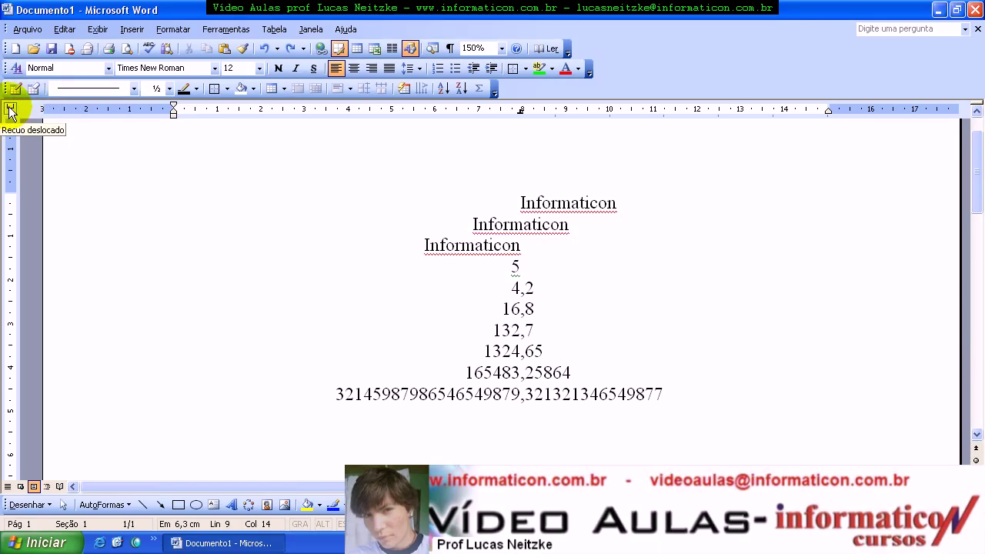
pyautogui.click(10, 110)
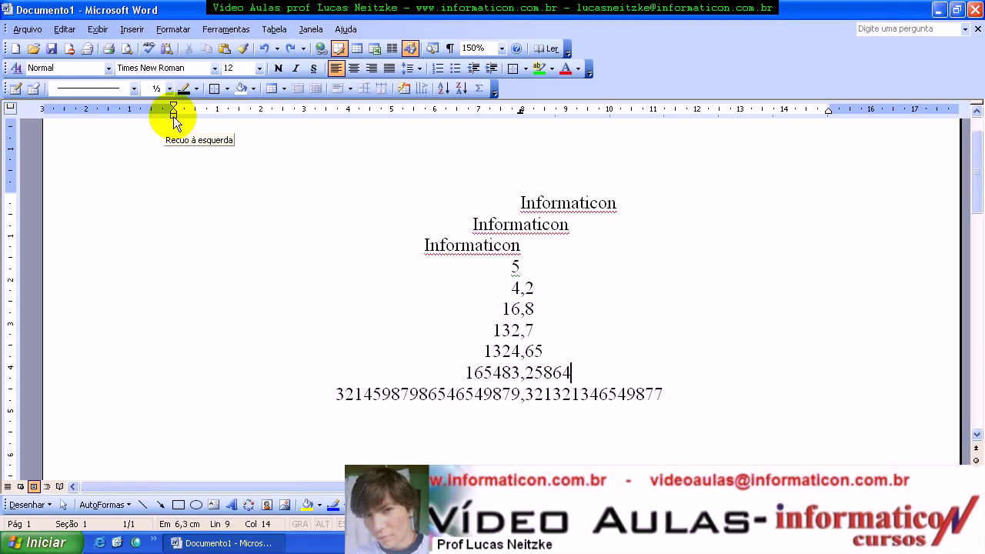
pyautogui.scroll(1, 446, 220)
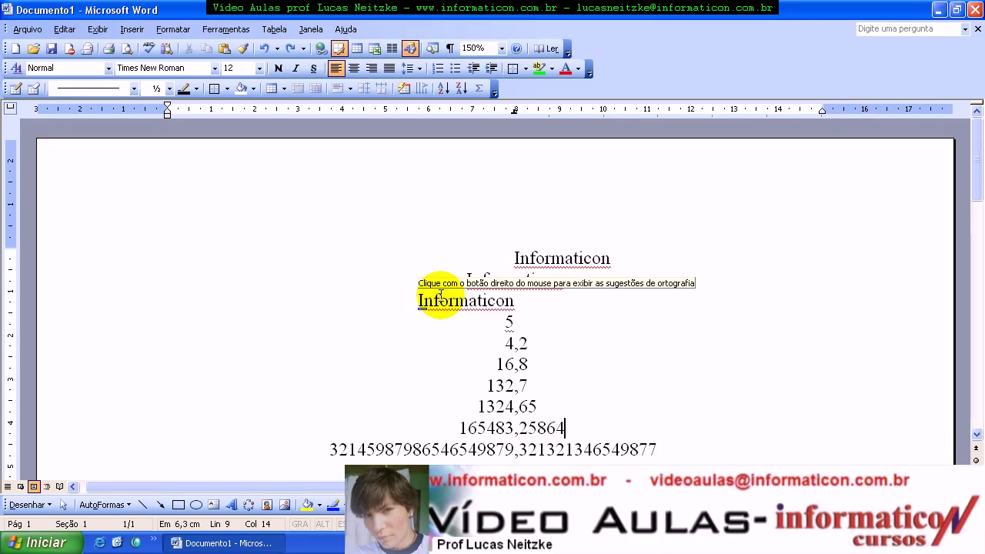
pyautogui.scroll(-2, 435, 288)
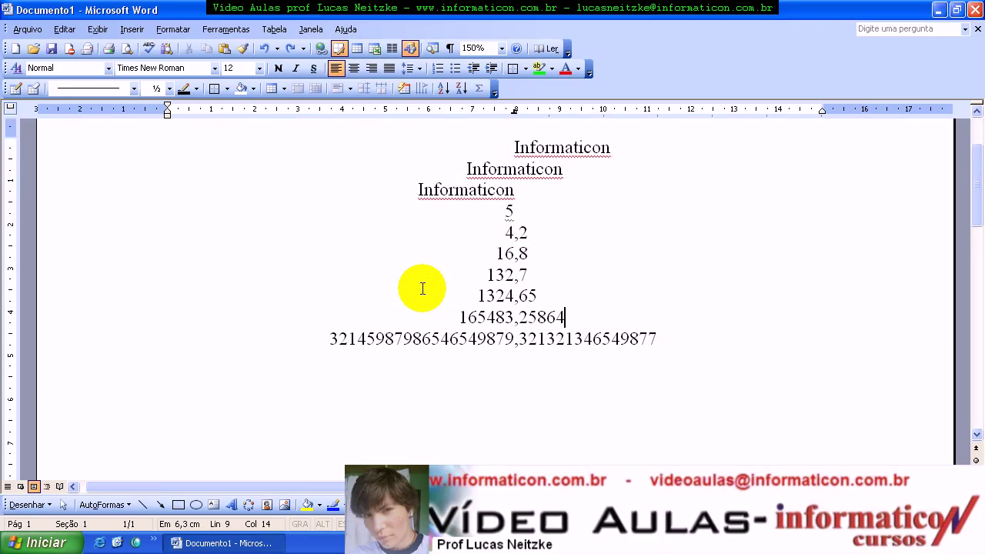